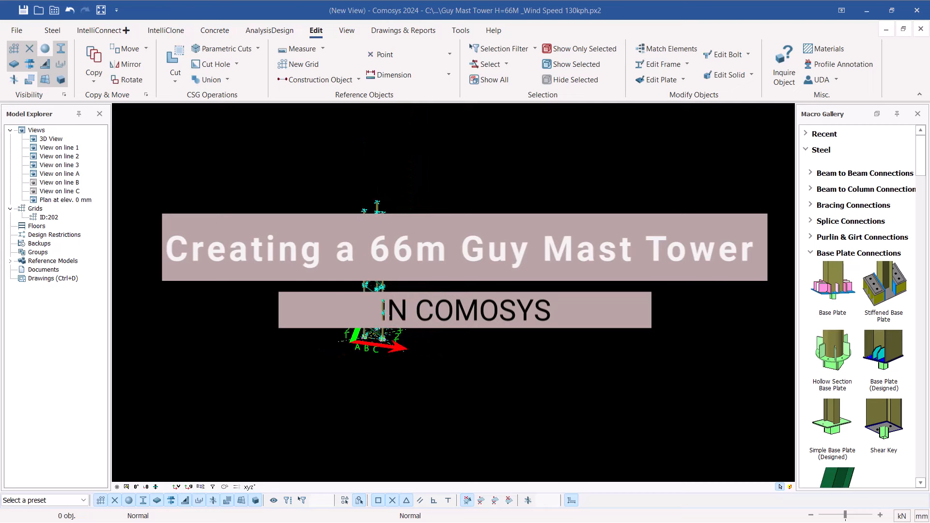
Step: Inspect the mast from the tops of its three legs down to the base plates
{"action": "scroll", "coordinate": [368, 194], "scroll_direction": "up", "scroll_amount": 5}
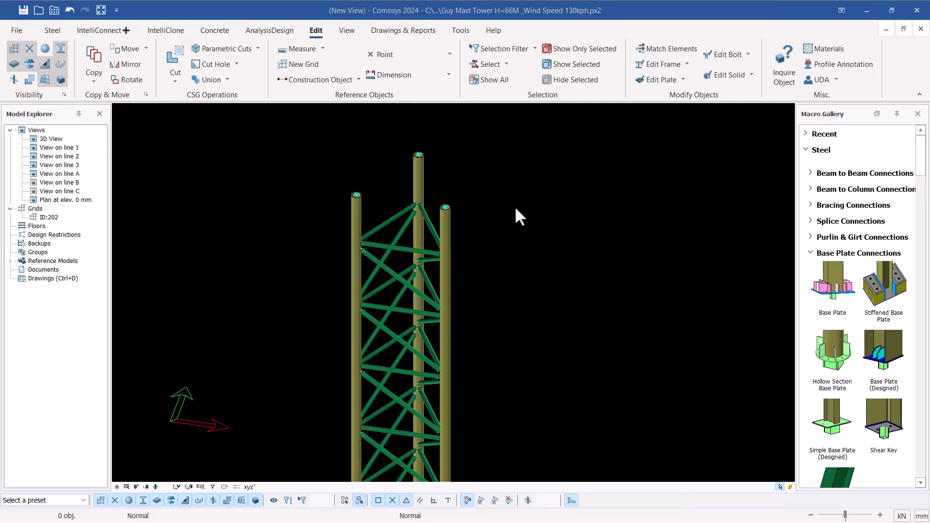
{"action": "scroll", "coordinate": [419, 169], "scroll_direction": "up", "scroll_amount": 3}
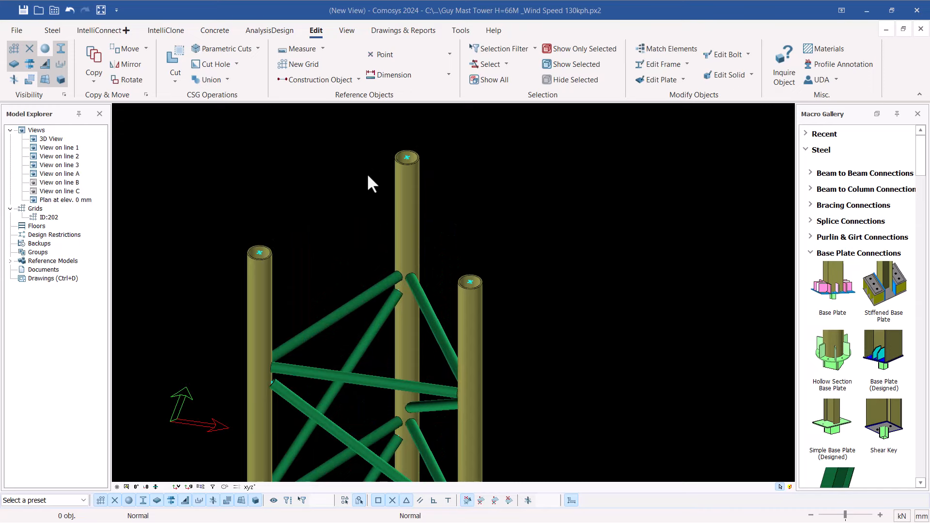
{"action": "scroll", "coordinate": [359, 187], "scroll_direction": "down", "scroll_amount": 8}
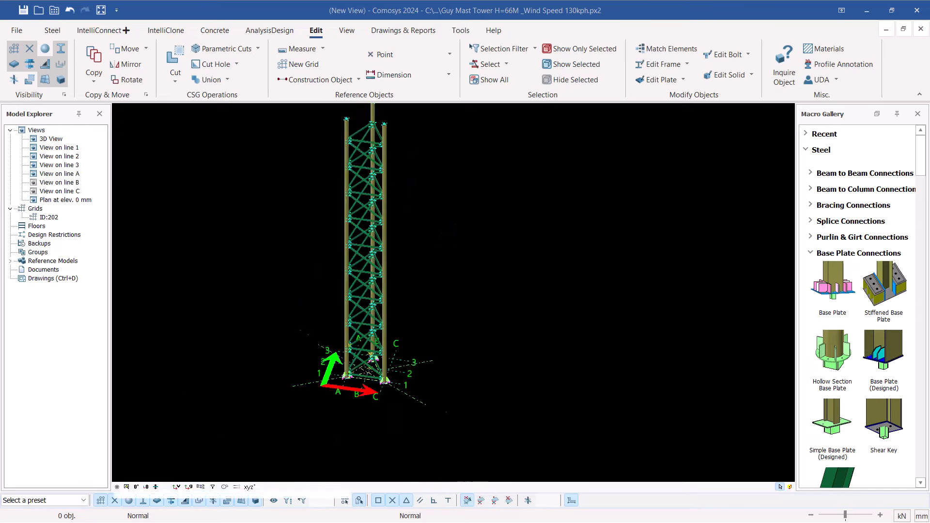
{"action": "scroll", "coordinate": [407, 385], "scroll_direction": "up", "scroll_amount": 8}
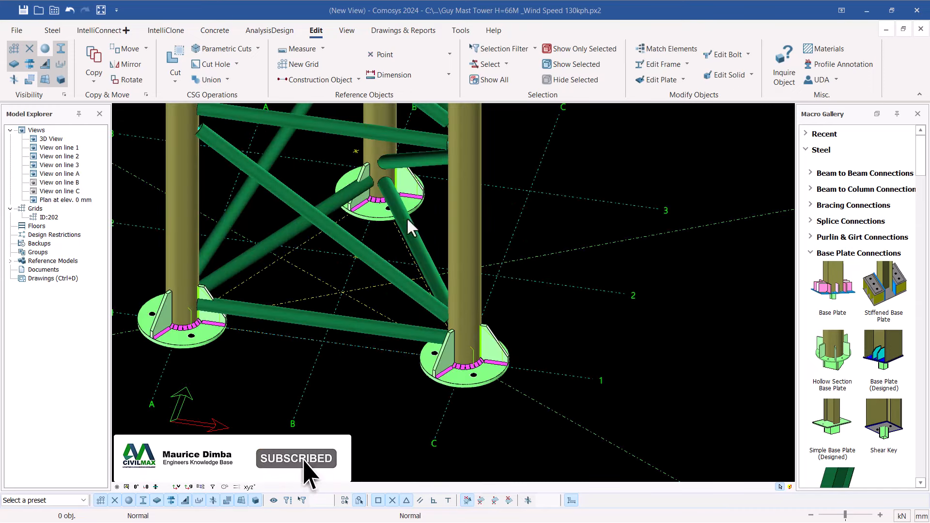
{"action": "scroll", "coordinate": [383, 243], "scroll_direction": "up", "scroll_amount": 5}
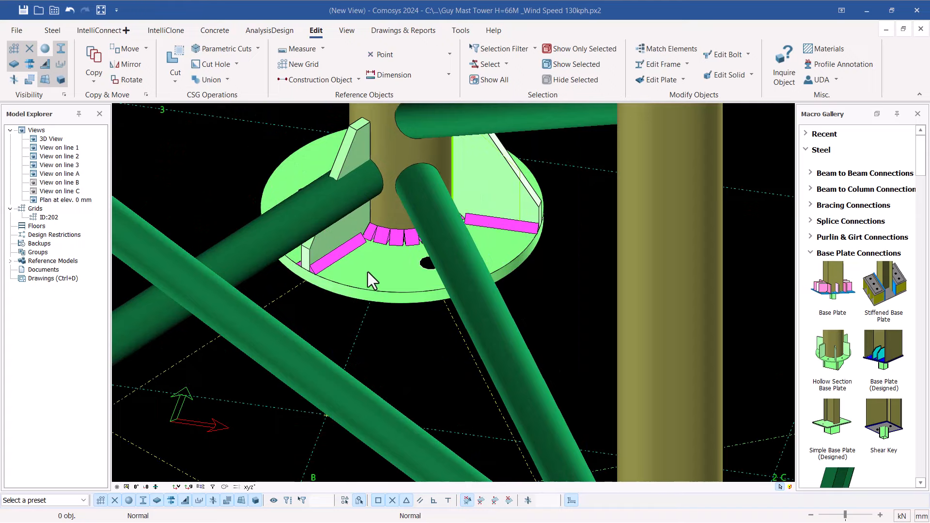
{"action": "scroll", "coordinate": [374, 235], "scroll_direction": "down", "scroll_amount": 2}
{"action": "scroll", "coordinate": [364, 216], "scroll_direction": "up", "scroll_amount": 2}
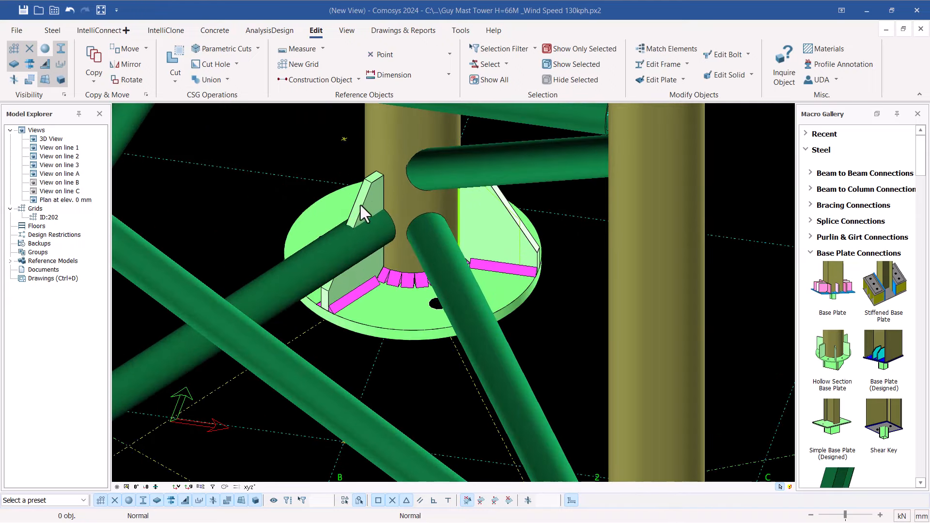
{"action": "scroll", "coordinate": [360, 205], "scroll_direction": "down", "scroll_amount": 4}
Step: Examine where the lowest braces meet the stiffeners on the leg base plates
{"action": "left_click", "coordinate": [229, 338]}
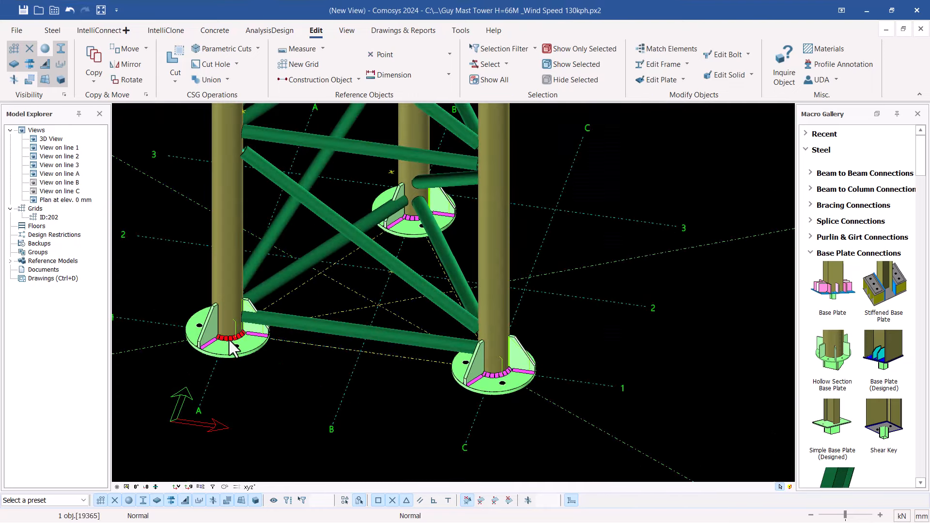
{"action": "mouse_move", "coordinate": [229, 340]}
{"action": "middle_mouse_down"}
{"action": "mouse_move", "coordinate": [338, 324]}
{"action": "mouse_move", "coordinate": [334, 332]}
{"action": "mouse_move", "coordinate": [227, 339]}
{"action": "middle_mouse_up"}
{"action": "middle_click_drag", "start_coordinate": [382, 281], "coordinate": [343, 236]}
{"action": "scroll", "coordinate": [342, 237], "scroll_direction": "up", "scroll_amount": 5}
{"action": "scroll", "coordinate": [335, 229], "scroll_direction": "up", "scroll_amount": 2}
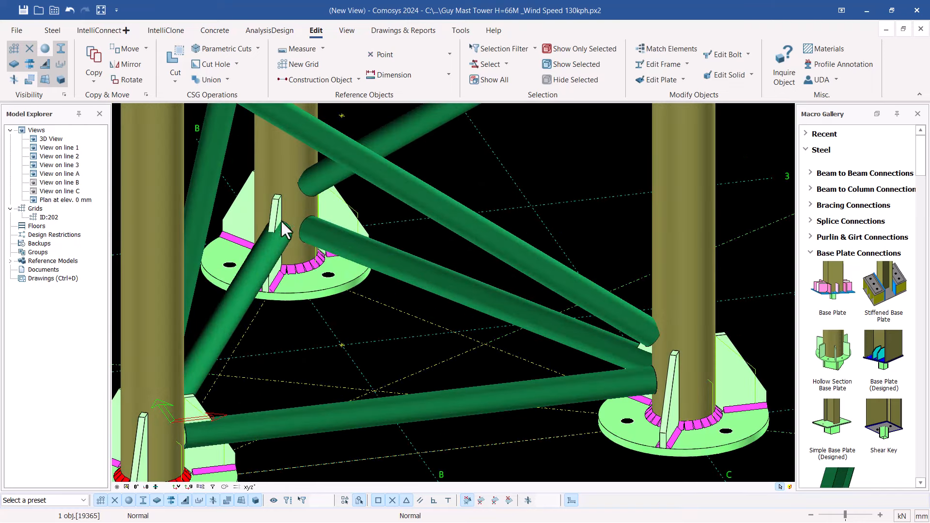
{"action": "scroll", "coordinate": [483, 287], "scroll_direction": "down", "scroll_amount": 4}
{"action": "scroll", "coordinate": [380, 254], "scroll_direction": "up", "scroll_amount": 4}
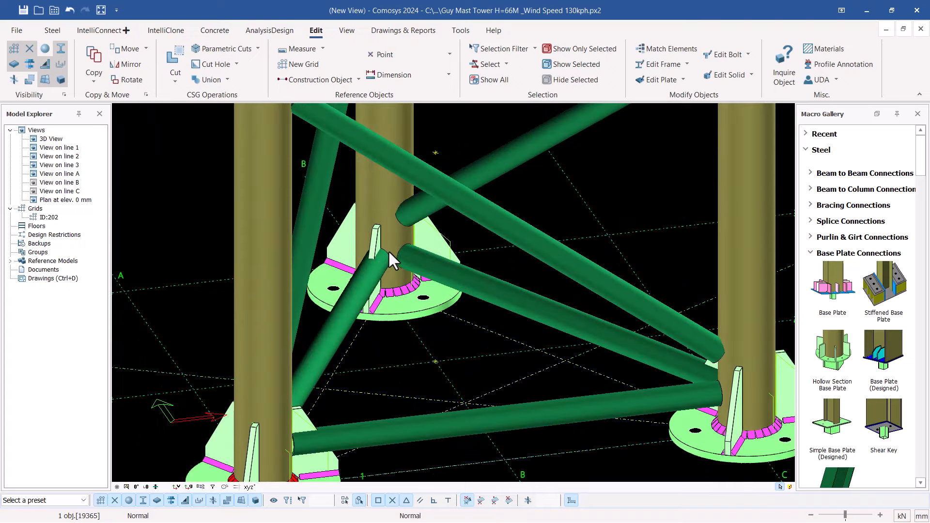
{"action": "scroll", "coordinate": [385, 248], "scroll_direction": "up", "scroll_amount": 2}
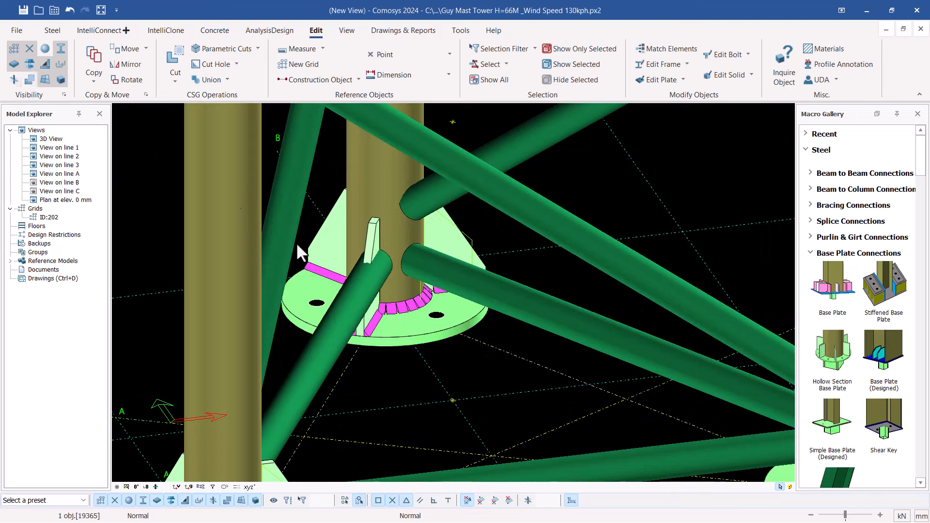
Step: Display the connection macros and open the properties of the hollow section base plate macro on the grid line 3 leg
{"action": "left_click", "coordinate": [15, 78]}
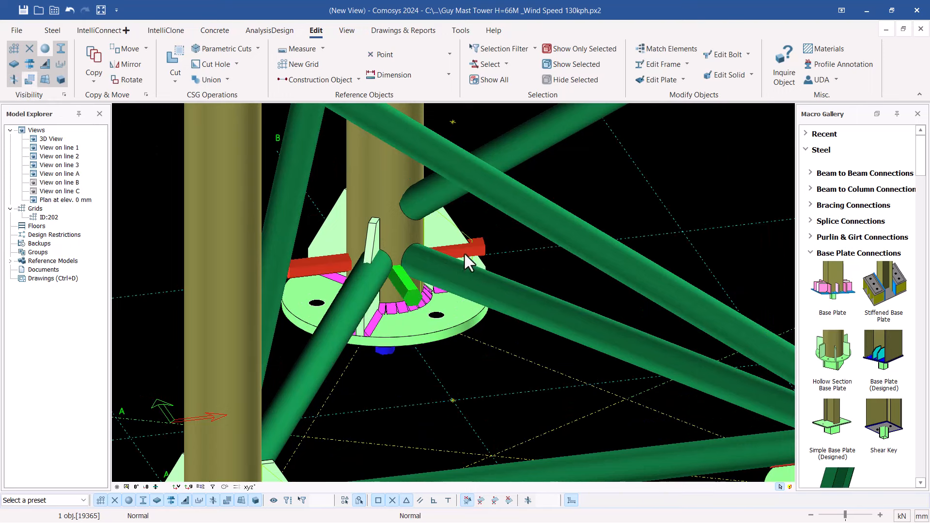
{"action": "left_click", "coordinate": [480, 245]}
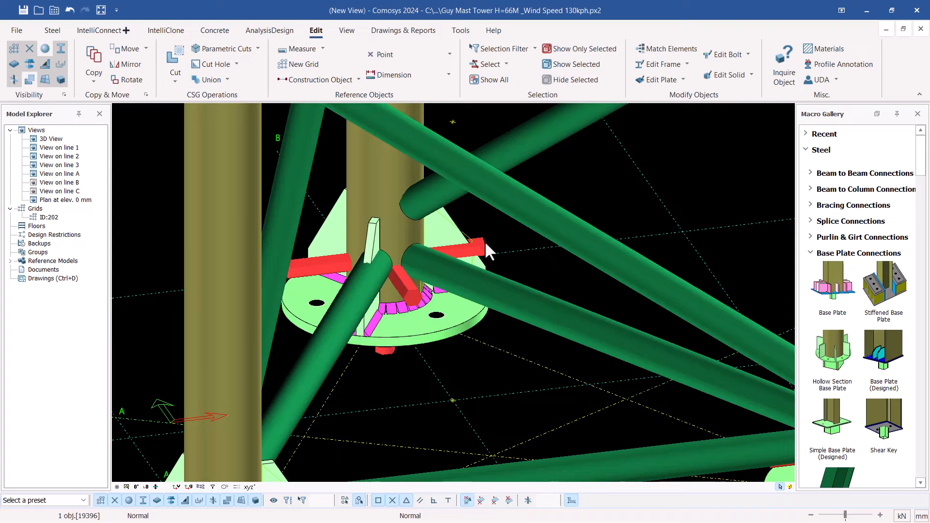
{"action": "double_click", "coordinate": [472, 256]}
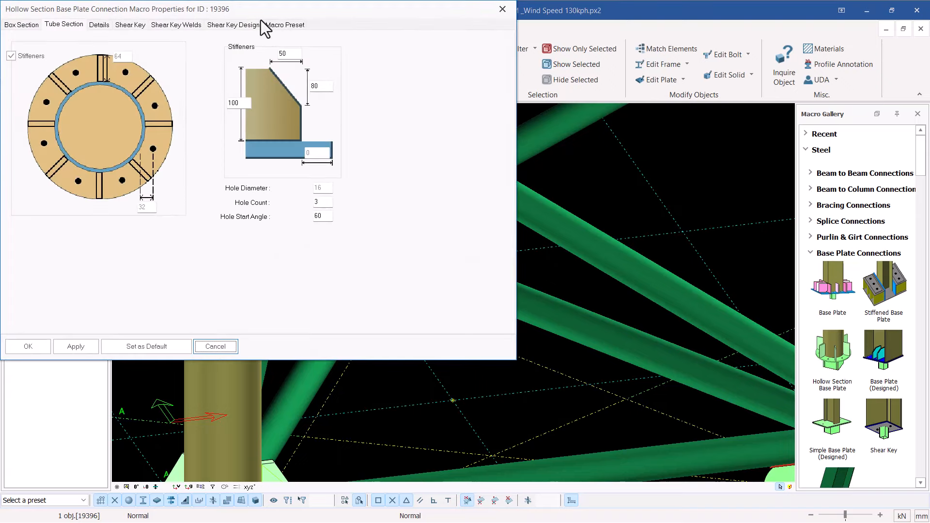
{"action": "left_click_drag", "start_coordinate": [241, 11], "coordinate": [645, 53]}
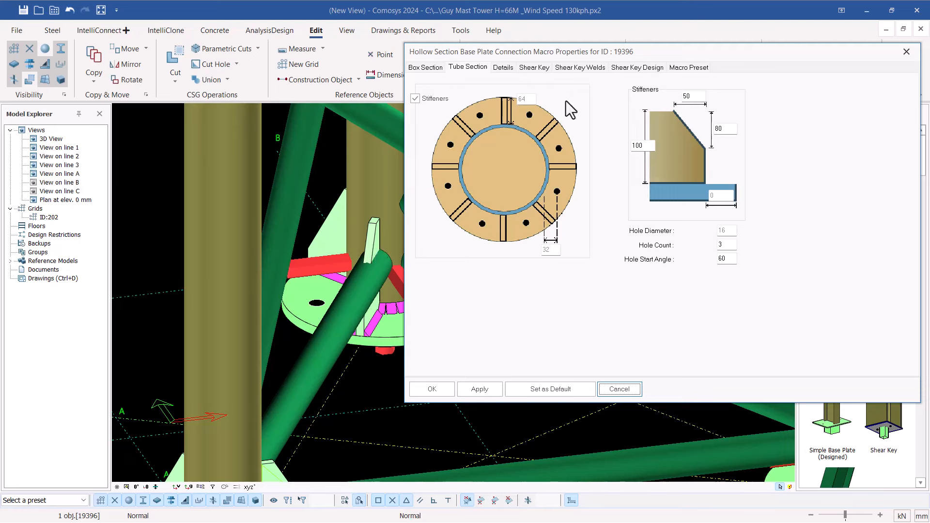
{"action": "left_click_drag", "start_coordinate": [585, 50], "coordinate": [649, 49]}
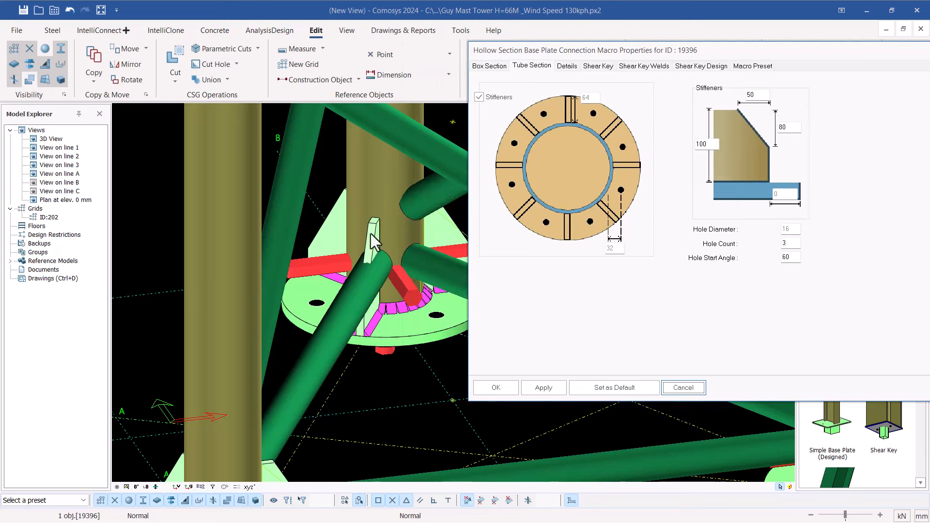
Step: Apply a hole start angle of 30 to the base plate's tube section settings
{"action": "double_click", "coordinate": [788, 257]}
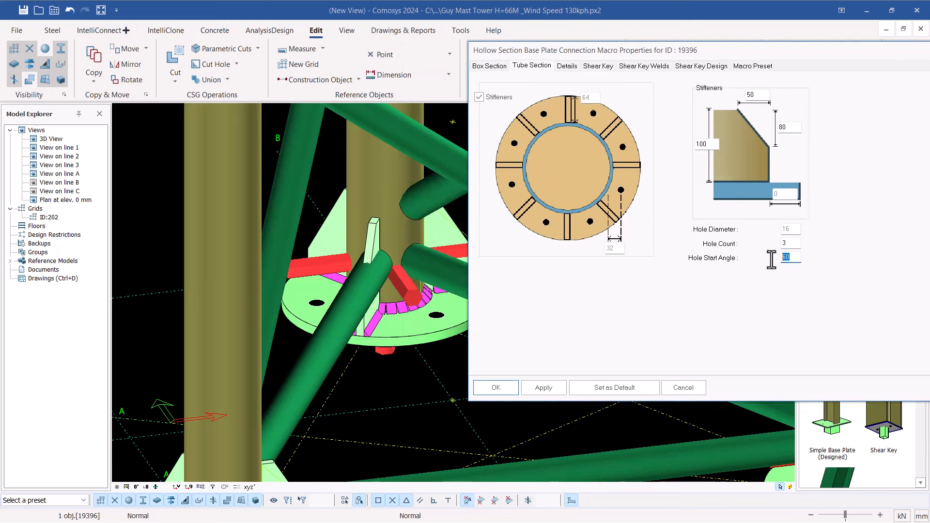
{"action": "type", "text": "30"}
{"action": "left_click", "coordinate": [544, 387]}
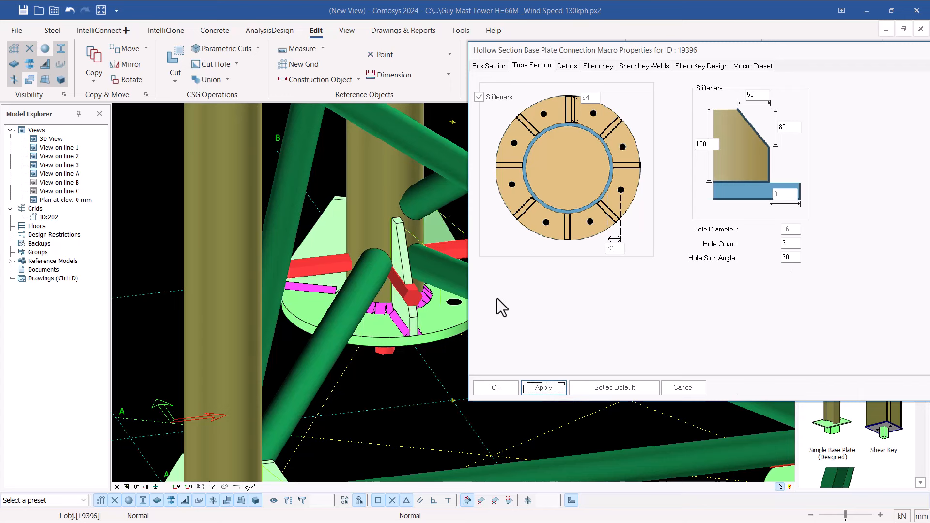
Step: Try to apply a hole start angle of -30 to the base plate
{"action": "left_click", "coordinate": [782, 257]}
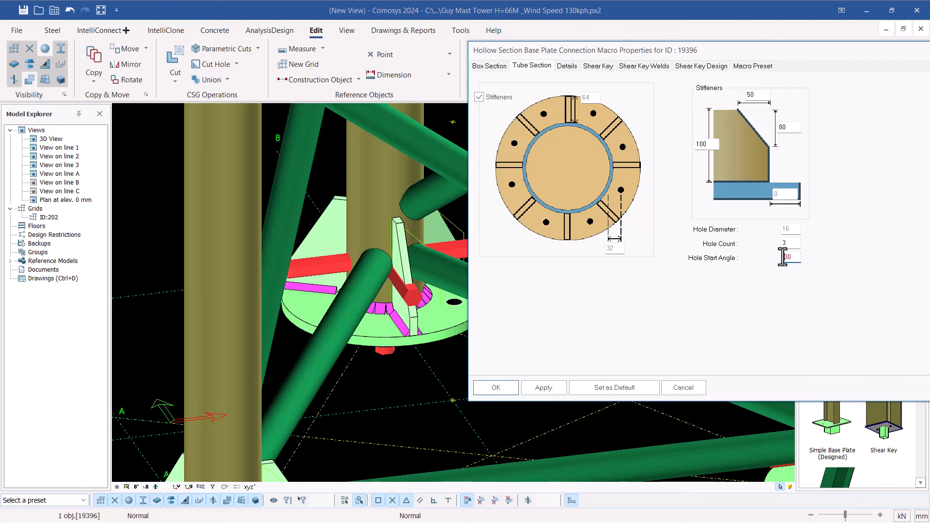
{"action": "type", "text": "-"}
{"action": "left_click", "coordinate": [543, 388]}
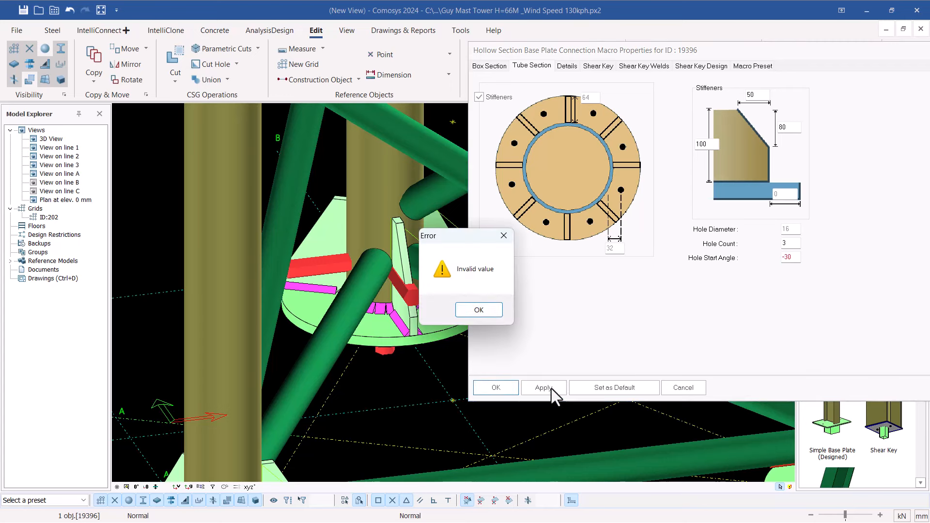
{"action": "left_click", "coordinate": [498, 312]}
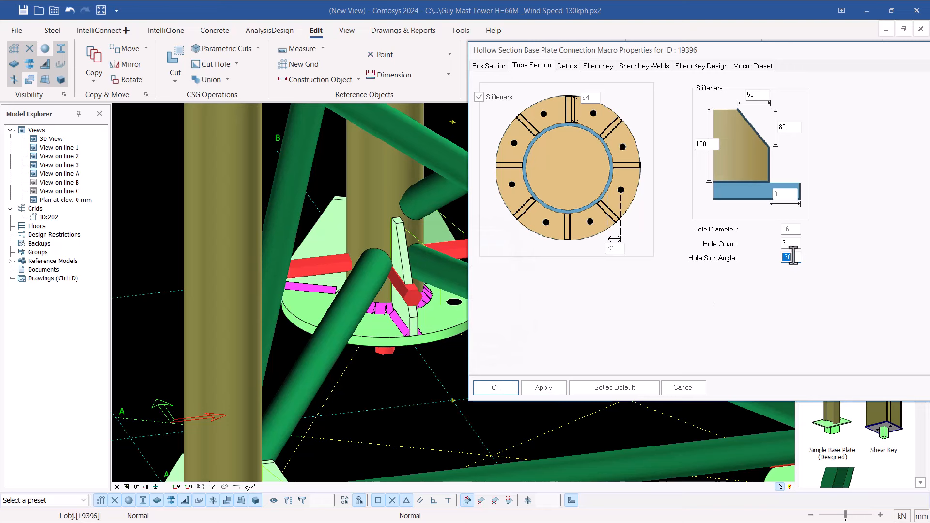
Step: Set the hole start angle back to 30 and accept the base plate macro properties
{"action": "type", "text": "6"}
{"action": "left_click", "coordinate": [550, 390]}
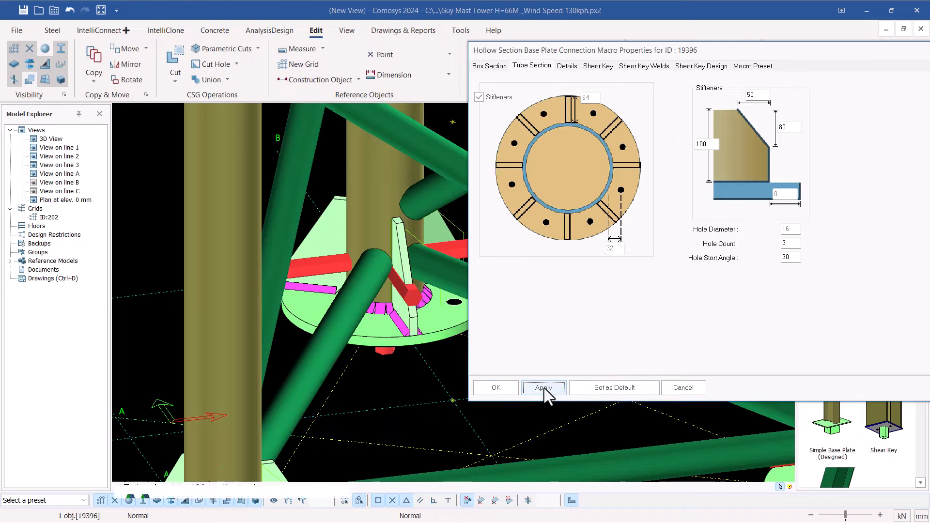
{"action": "left_click", "coordinate": [496, 388]}
{"action": "scroll", "coordinate": [428, 360], "scroll_direction": "down", "scroll_amount": 5}
{"action": "middle_click_drag", "start_coordinate": [427, 334], "coordinate": [410, 320]}
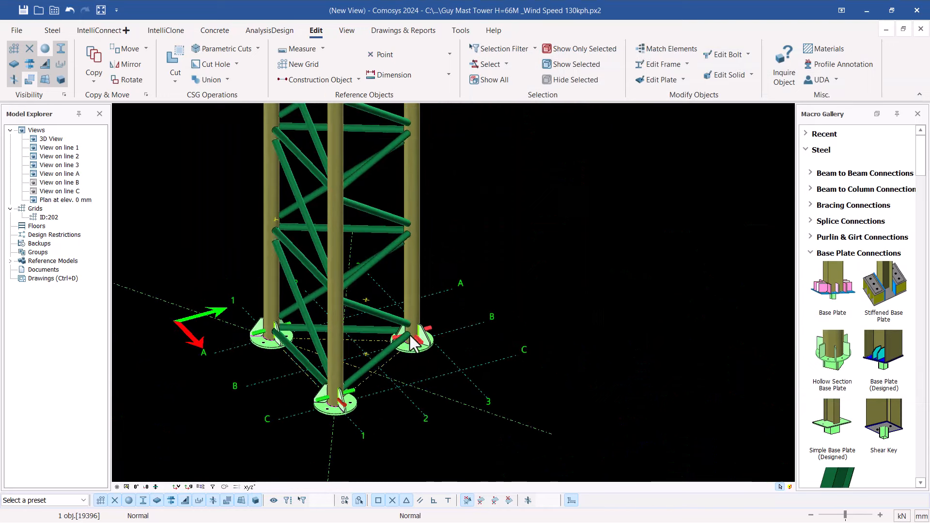
{"action": "scroll", "coordinate": [414, 343], "scroll_direction": "up", "scroll_amount": 3}
{"action": "scroll", "coordinate": [411, 336], "scroll_direction": "up", "scroll_amount": 1}
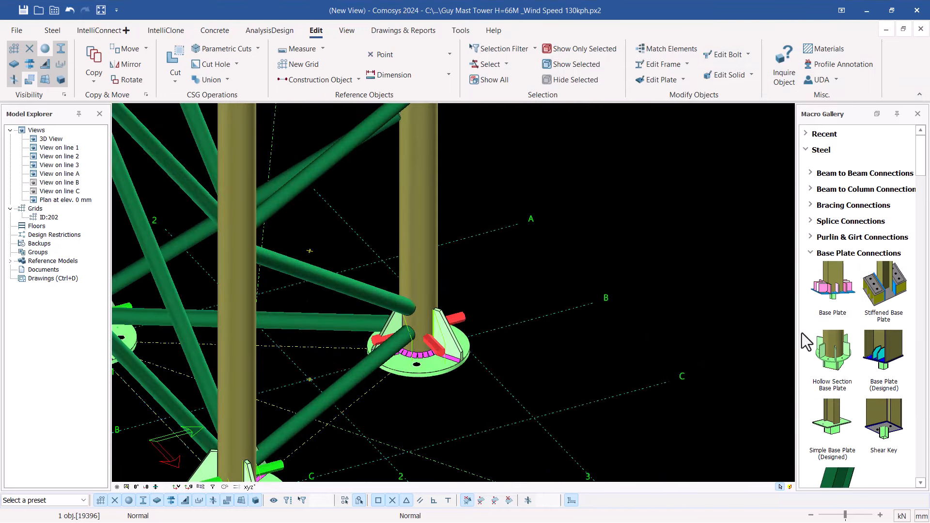
{"action": "left_click", "coordinate": [843, 371]}
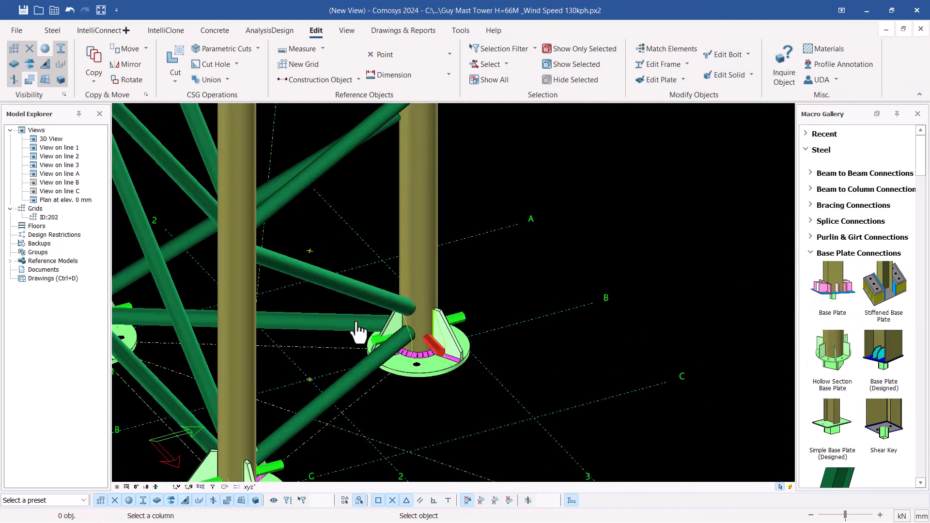
{"action": "scroll", "coordinate": [364, 345], "scroll_direction": "down", "scroll_amount": 5}
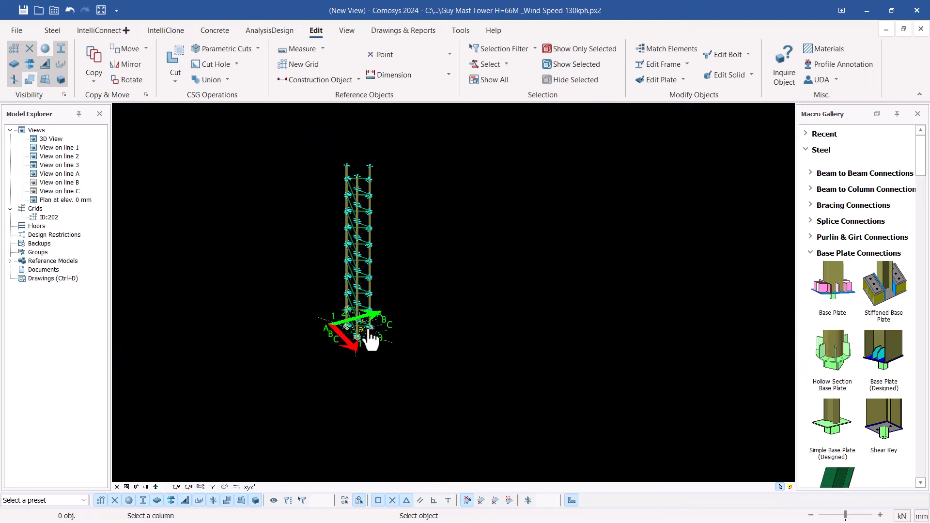
{"action": "scroll", "coordinate": [383, 213], "scroll_direction": "up", "scroll_amount": 5}
{"action": "scroll", "coordinate": [436, 218], "scroll_direction": "up", "scroll_amount": 3}
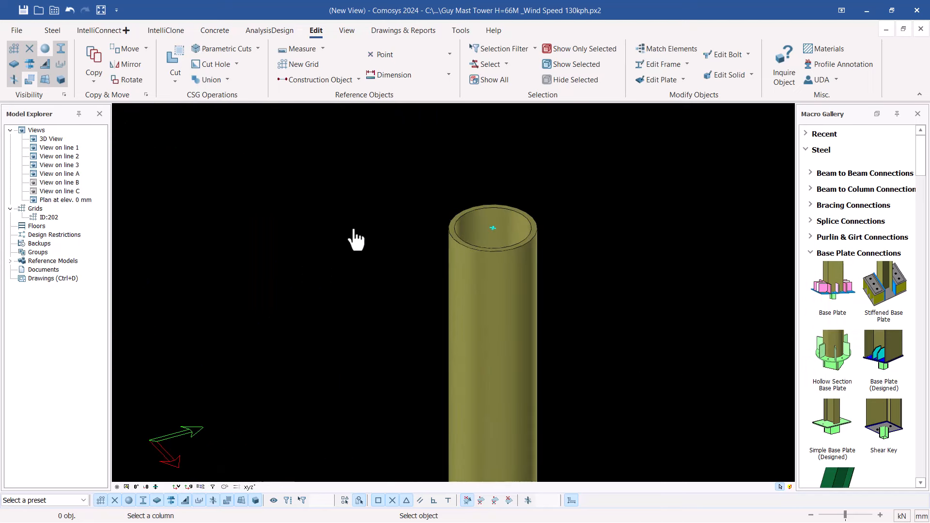
{"action": "scroll", "coordinate": [407, 223], "scroll_direction": "down", "scroll_amount": 2}
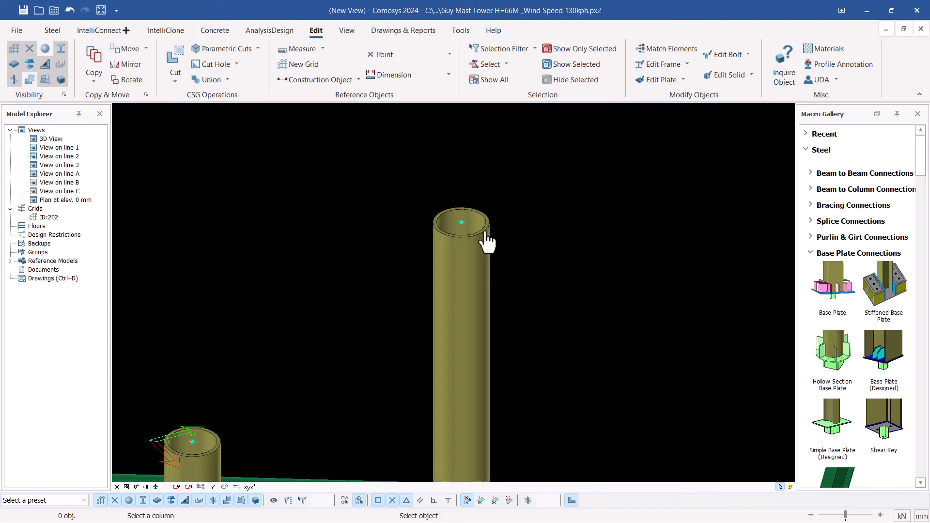
{"action": "key", "text": "Escape"}
{"action": "left_click", "coordinate": [70, 9]}
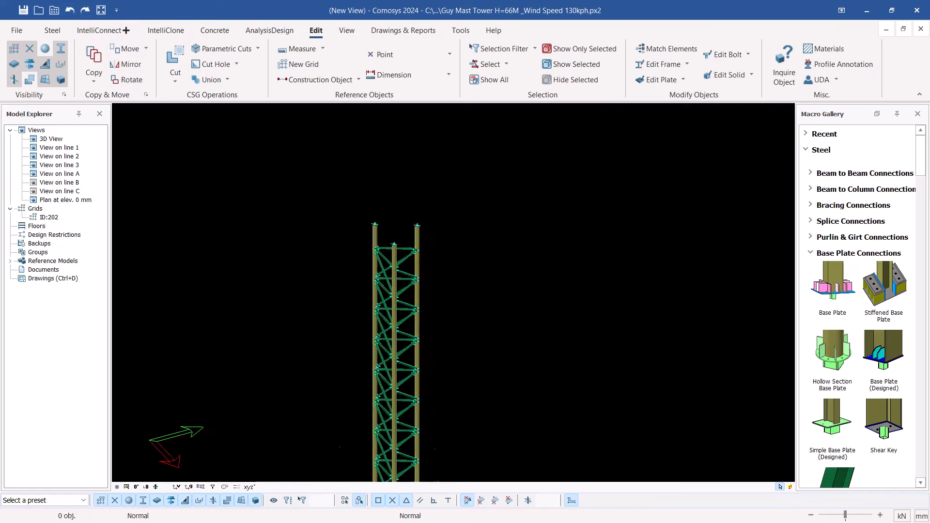
Step: Explode the base plate connection macro on the grid line 3 leg into separate parts
{"action": "scroll", "coordinate": [377, 340], "scroll_direction": "up", "scroll_amount": 10}
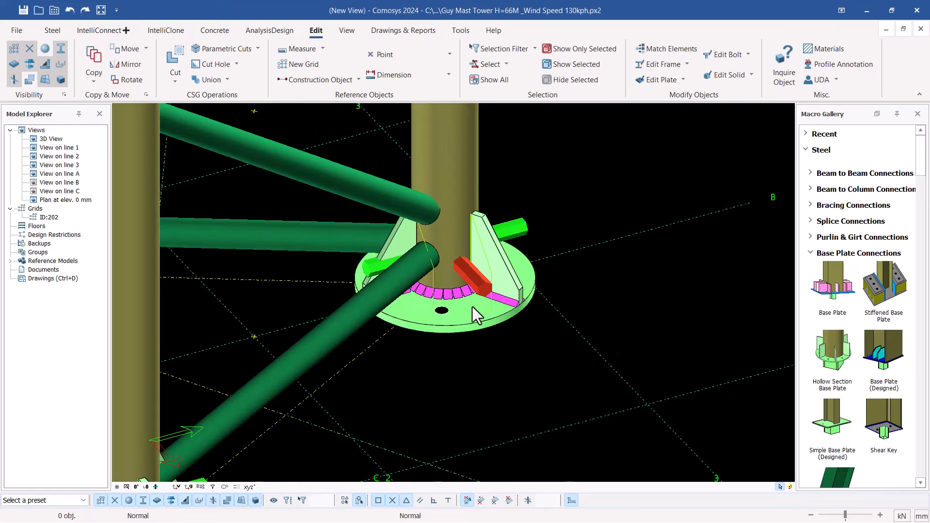
{"action": "left_click", "coordinate": [521, 224]}
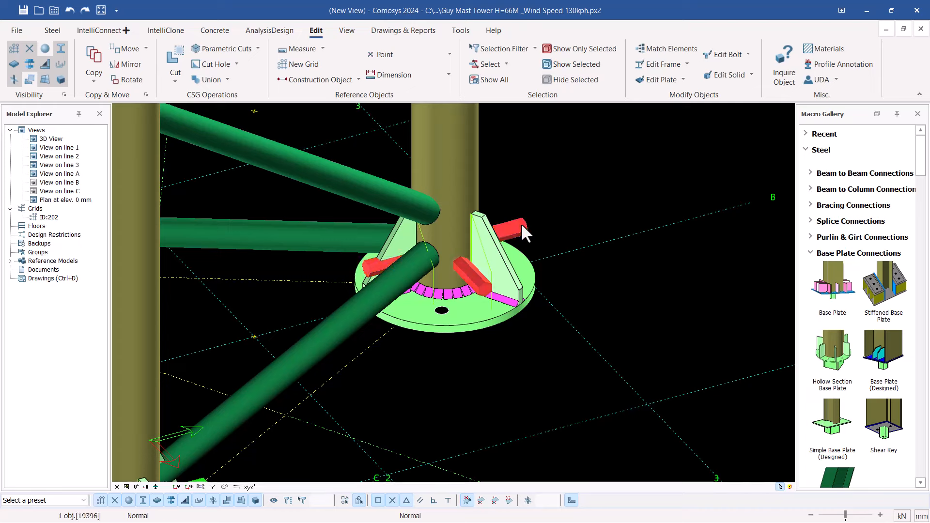
{"action": "right_click", "coordinate": [521, 223]}
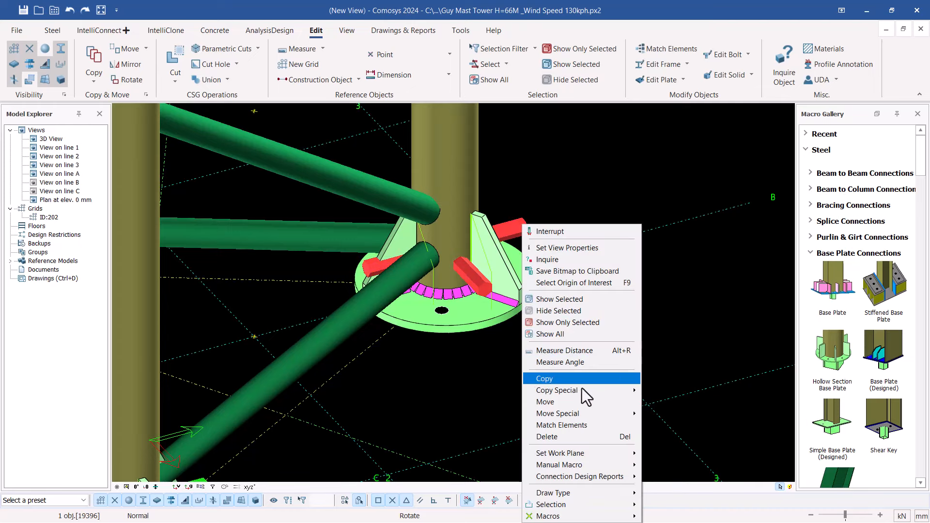
{"action": "mouse_move", "coordinate": [557, 515]}
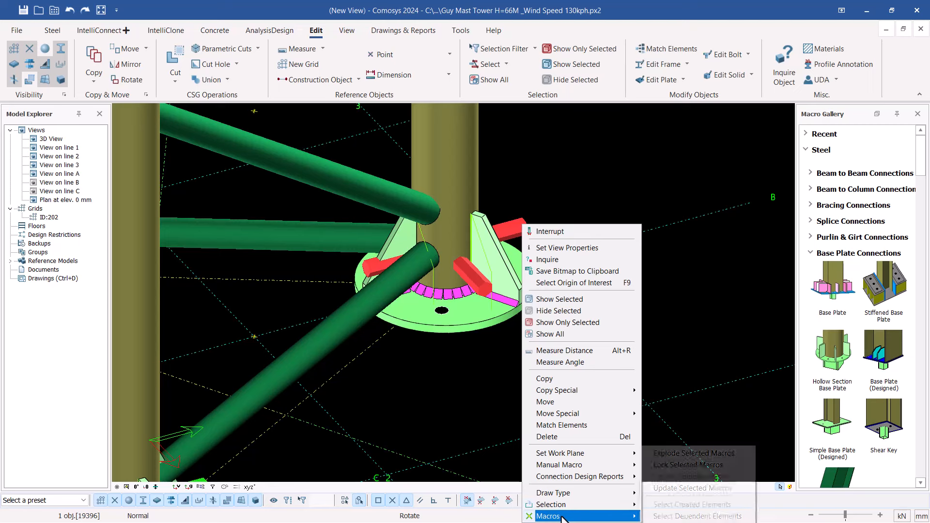
{"action": "left_click", "coordinate": [681, 454]}
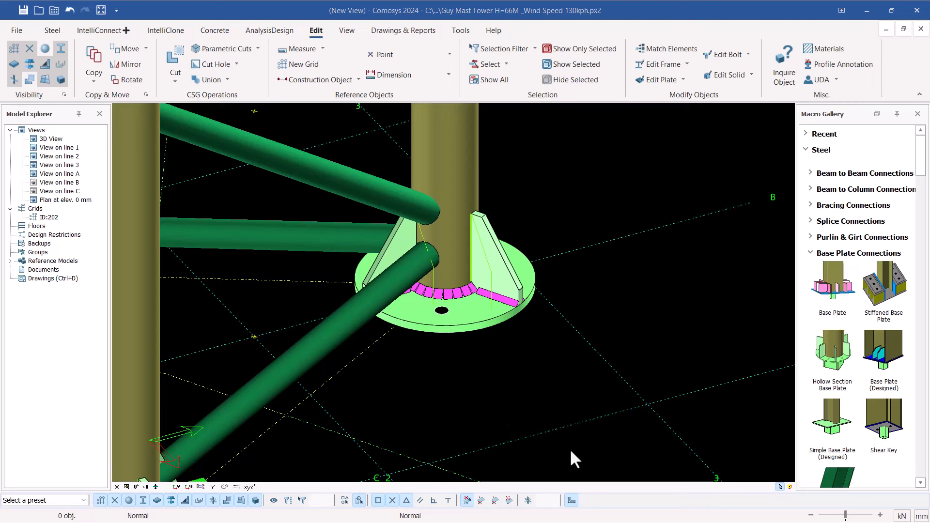
{"action": "right_click", "coordinate": [523, 427]}
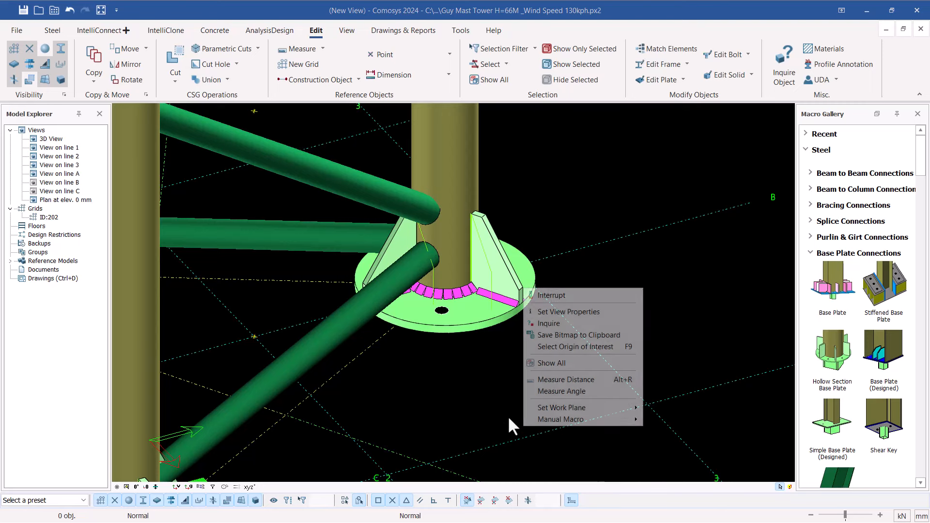
{"action": "left_click", "coordinate": [566, 295]}
{"action": "scroll", "coordinate": [464, 247], "scroll_direction": "up", "scroll_amount": 3}
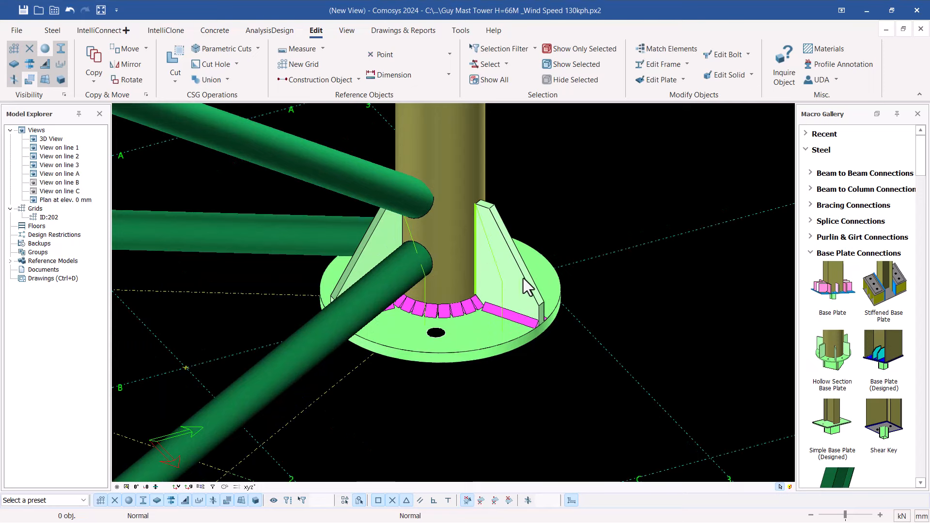
{"action": "left_click_drag", "start_coordinate": [554, 174], "coordinate": [342, 399]}
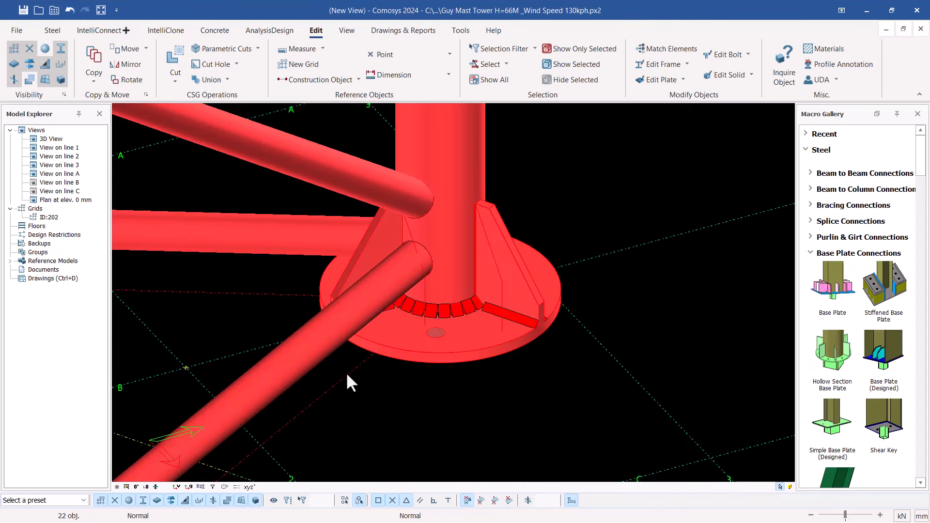
{"action": "left_click", "coordinate": [224, 237], "text": "ctrl"}
{"action": "left_click", "coordinate": [308, 170], "text": "ctrl"}
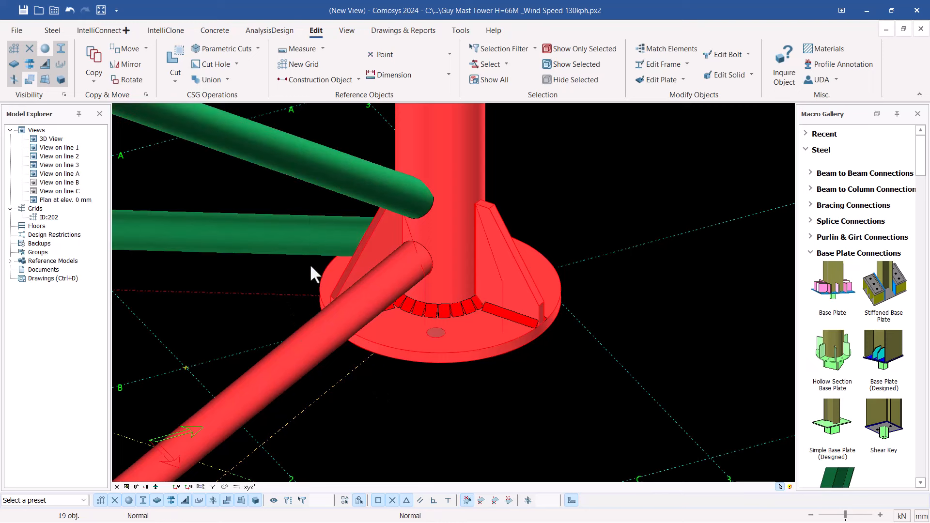
{"action": "left_click", "coordinate": [301, 352], "text": "ctrl"}
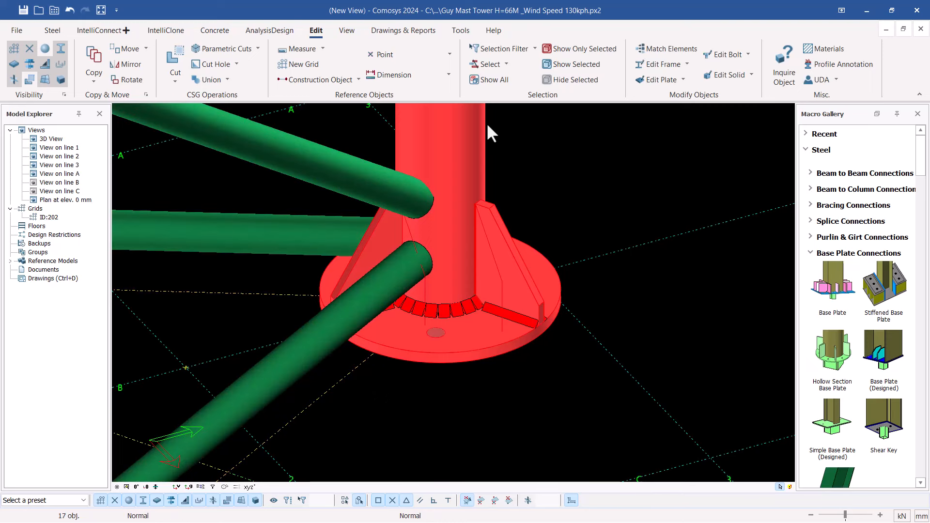
{"action": "left_click", "coordinate": [461, 144], "text": "ctrl"}
{"action": "scroll", "coordinate": [446, 364], "scroll_direction": "down", "scroll_amount": 4}
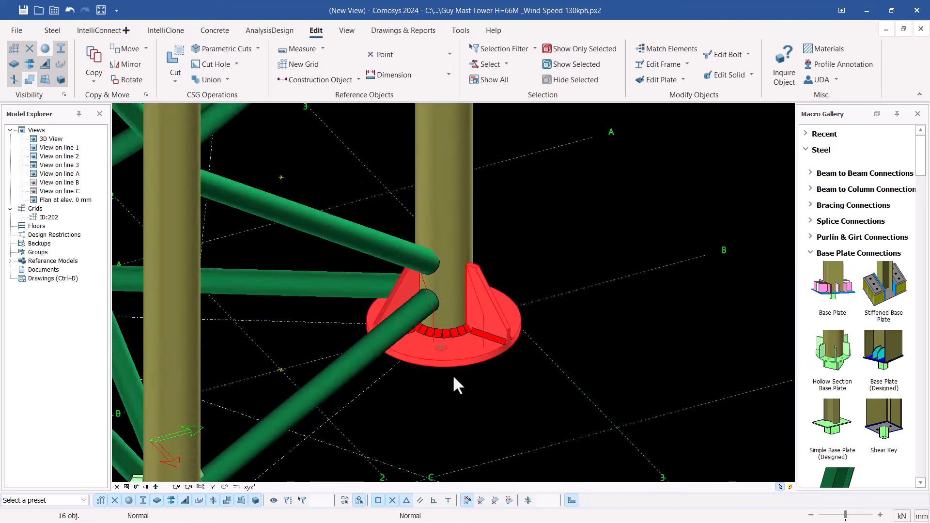
{"action": "scroll", "coordinate": [444, 370], "scroll_direction": "down", "scroll_amount": 2}
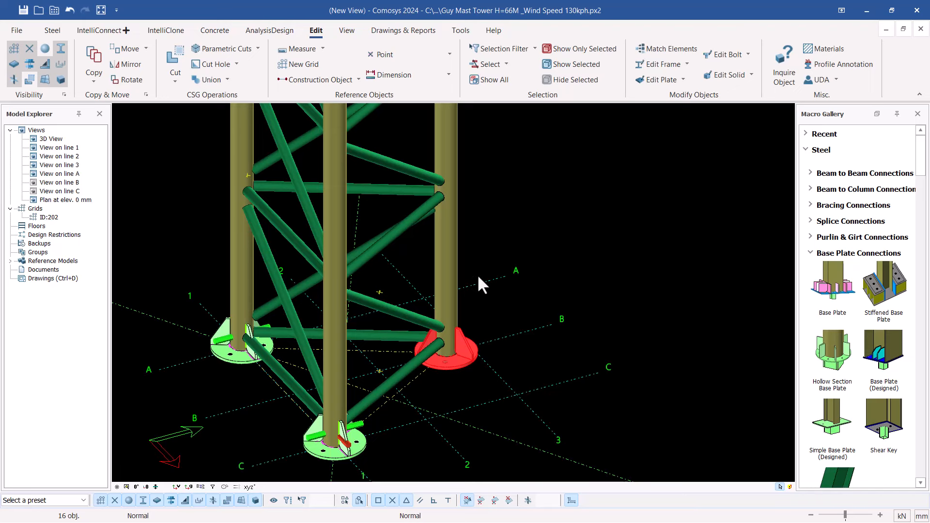
{"action": "left_click", "coordinate": [557, 156]}
Step: Check the thickness of the round base plate on the grid line 3 leg in its geometry properties
{"action": "scroll", "coordinate": [466, 345], "scroll_direction": "up", "scroll_amount": 5}
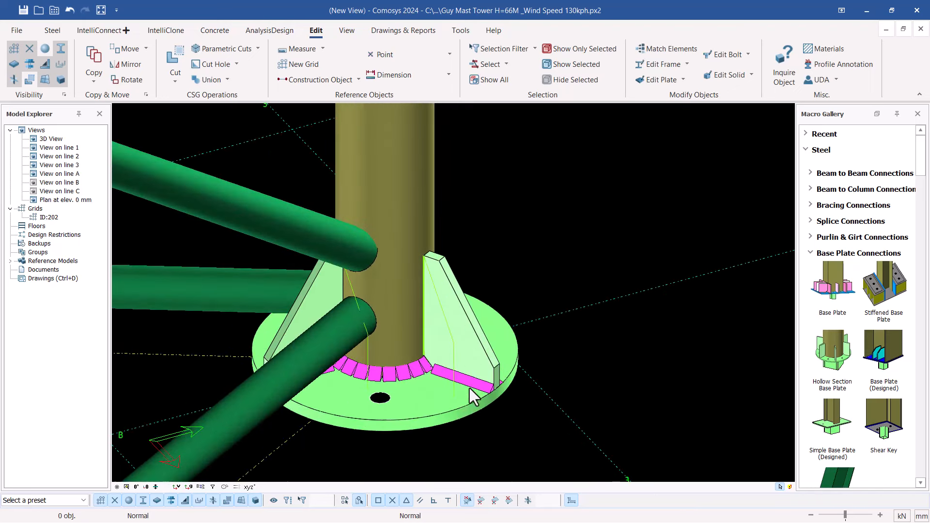
{"action": "double_click", "coordinate": [443, 402]}
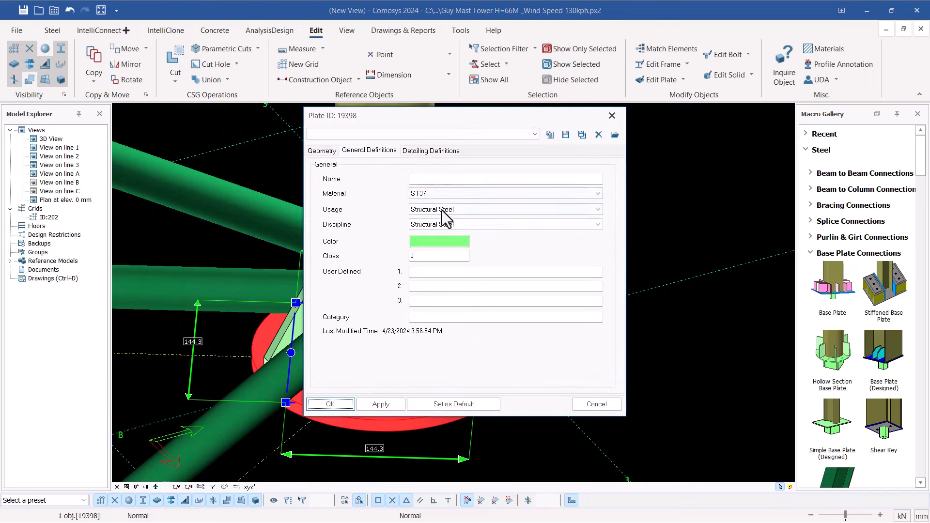
{"action": "left_click", "coordinate": [323, 151]}
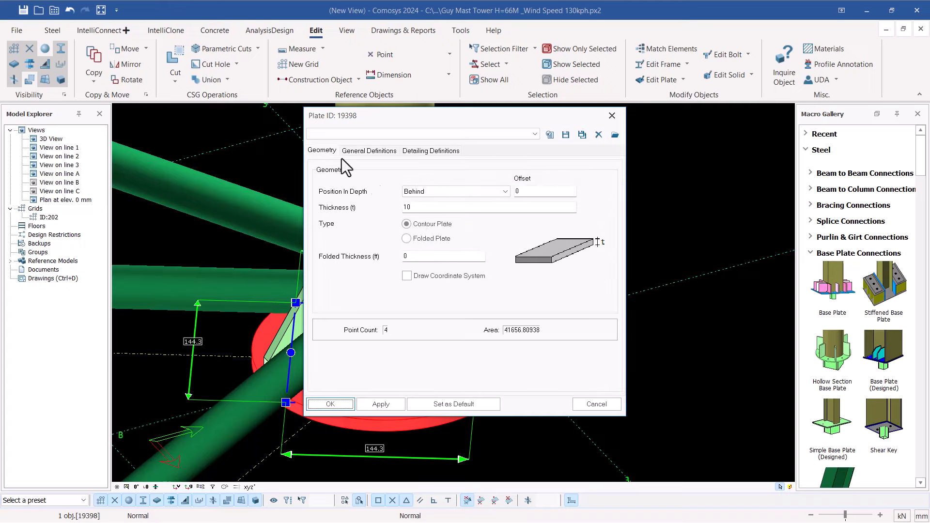
{"action": "left_click", "coordinate": [612, 116]}
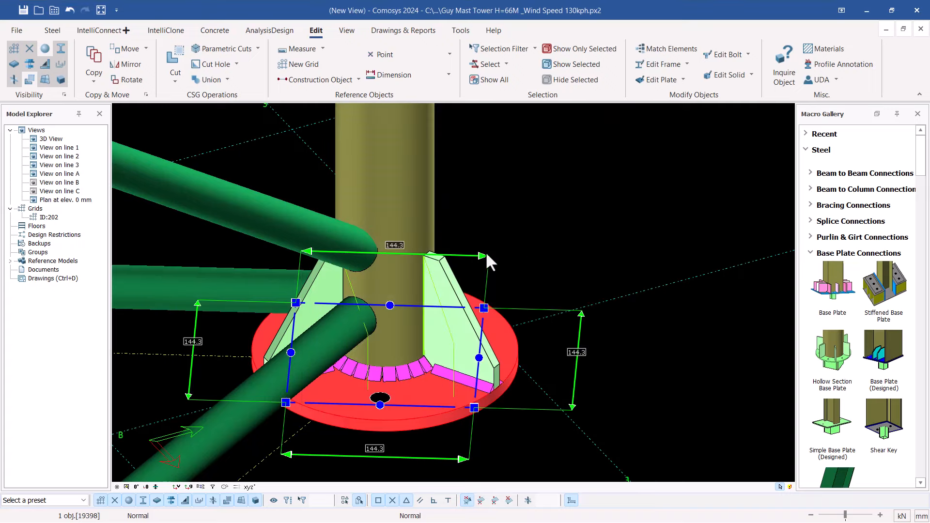
Step: Check the length of the lowest leg member on grid line 3
{"action": "scroll", "coordinate": [483, 287], "scroll_direction": "down", "scroll_amount": 8}
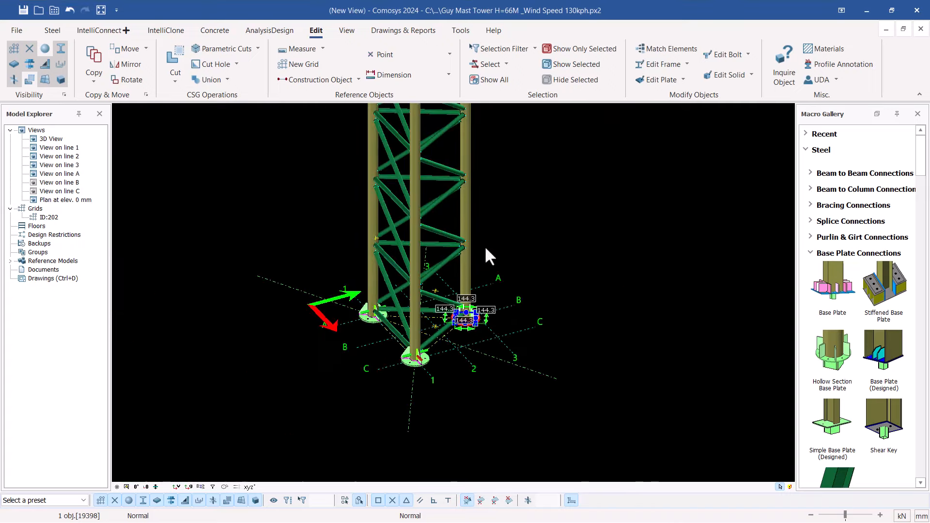
{"action": "left_click", "coordinate": [467, 200]}
{"action": "scroll", "coordinate": [469, 257], "scroll_direction": "down", "scroll_amount": 3}
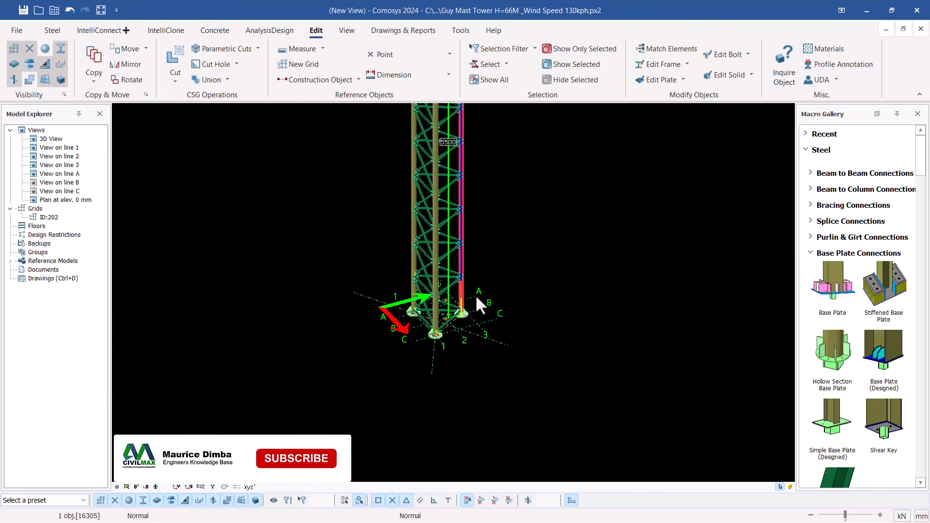
{"action": "scroll", "coordinate": [448, 178], "scroll_direction": "up", "scroll_amount": 4}
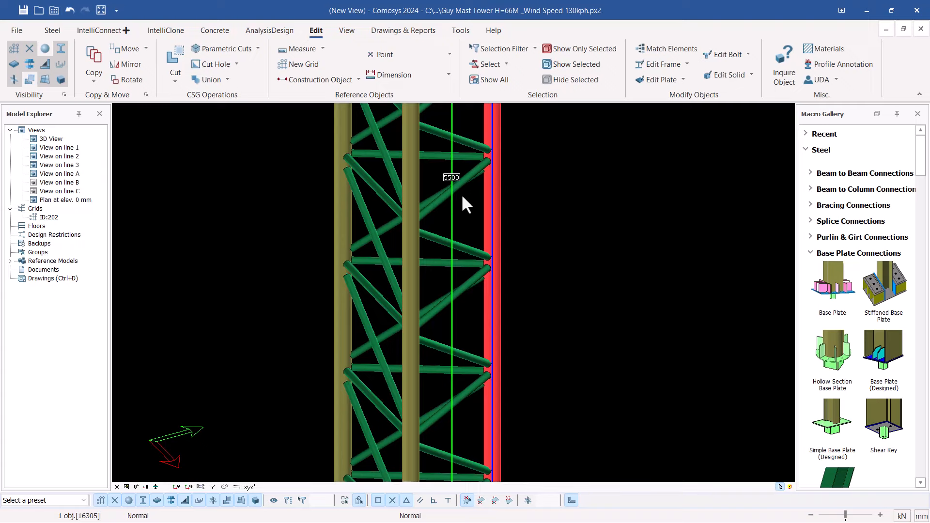
{"action": "scroll", "coordinate": [394, 183], "scroll_direction": "down", "scroll_amount": 5}
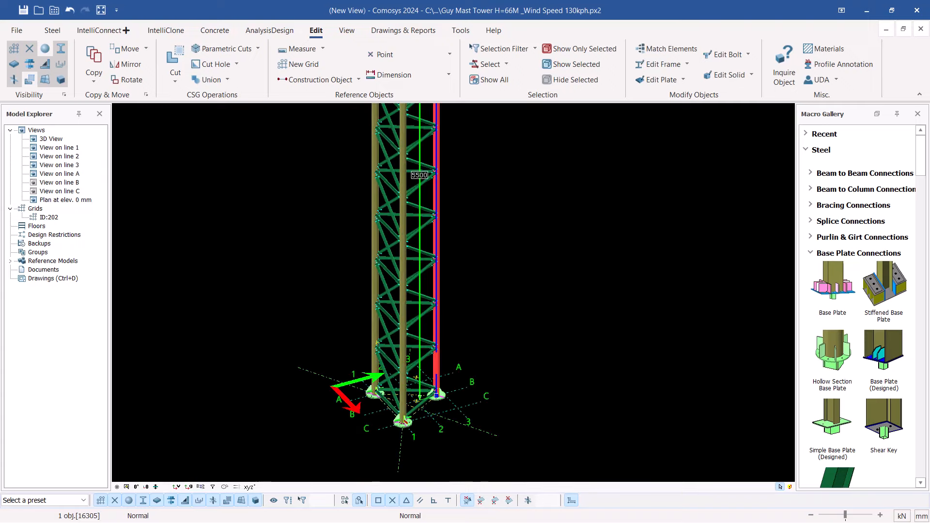
Step: Select the grid line 3 leg's base plate, stiffeners, welds and bolts, leaving out the leg and braces
{"action": "scroll", "coordinate": [437, 408], "scroll_direction": "up", "scroll_amount": 6}
{"action": "scroll", "coordinate": [414, 403], "scroll_direction": "up", "scroll_amount": 3}
{"action": "left_click", "coordinate": [520, 236]}
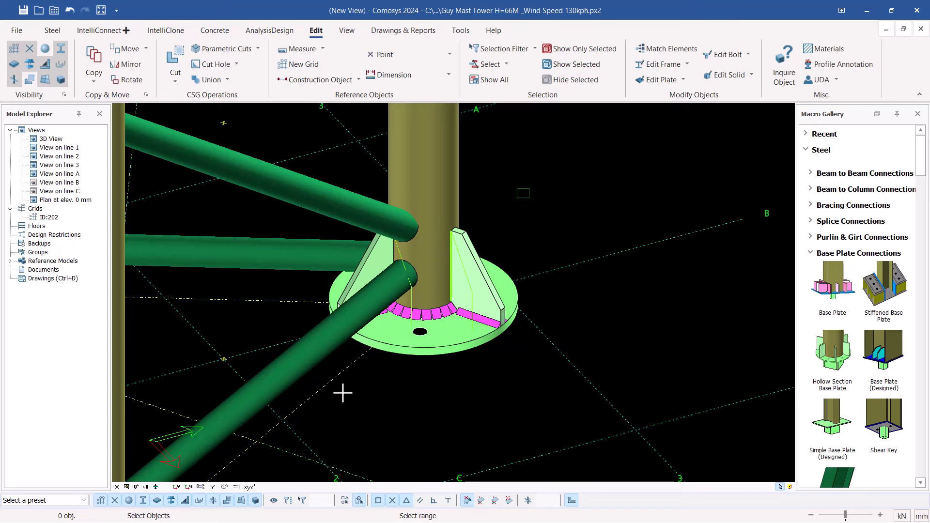
{"action": "key", "text": "ctrl+a"}
{"action": "left_click", "coordinate": [284, 190], "text": "ctrl"}
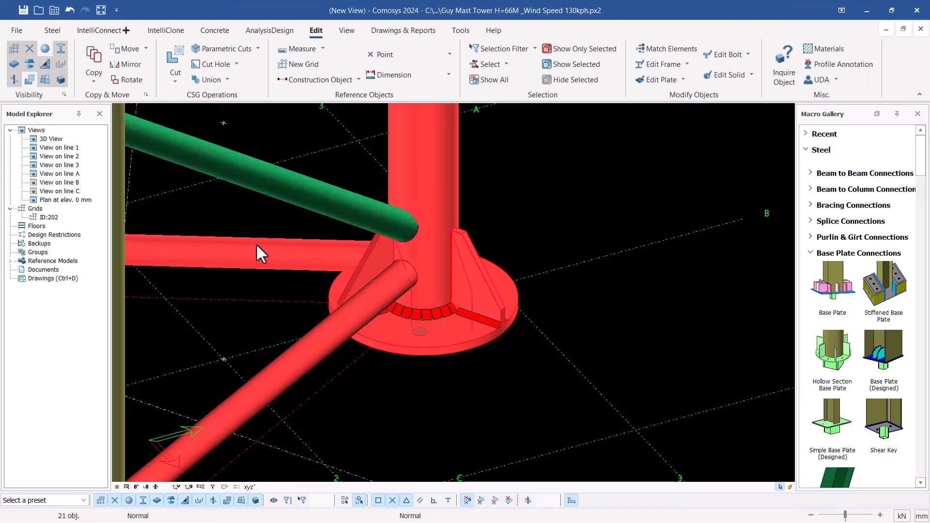
{"action": "left_click", "coordinate": [257, 246], "text": "ctrl"}
{"action": "left_click", "coordinate": [317, 334], "text": "ctrl"}
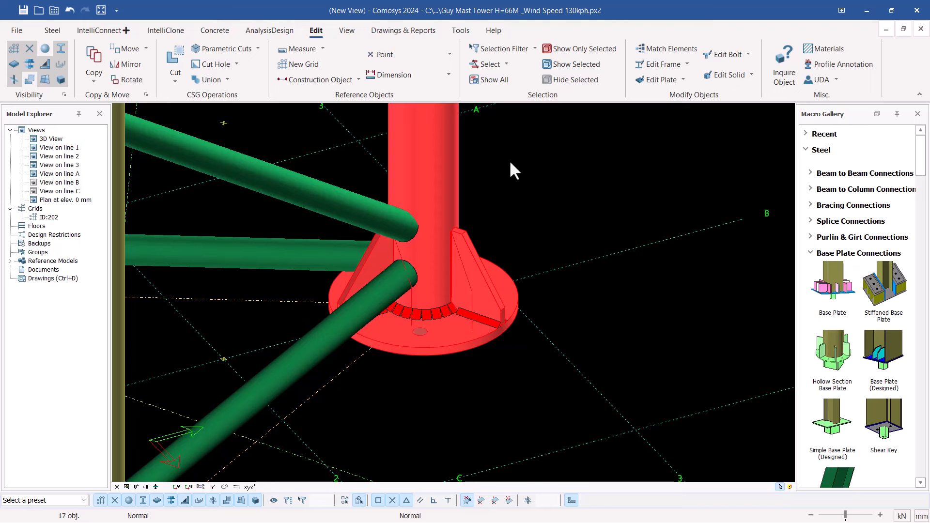
{"action": "left_click", "coordinate": [448, 189], "text": "ctrl"}
{"action": "scroll", "coordinate": [390, 342], "scroll_direction": "down", "scroll_amount": 3}
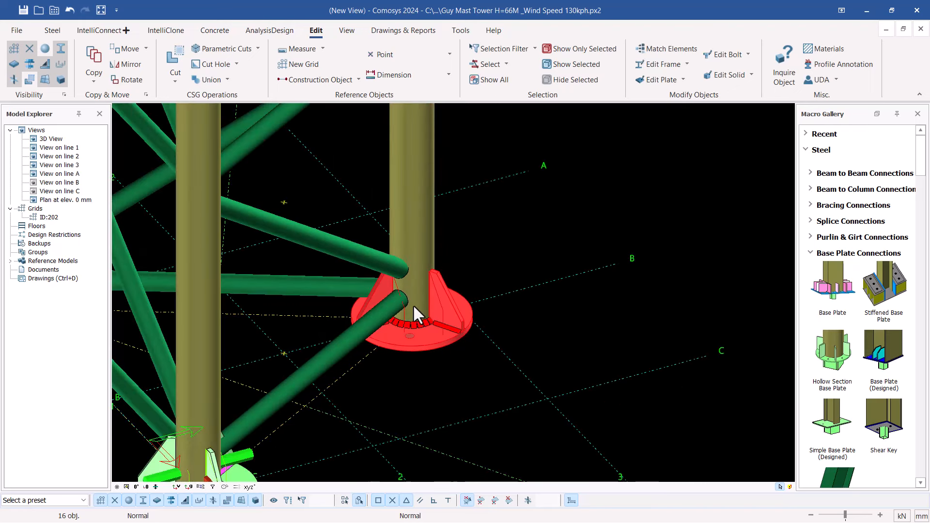
{"action": "scroll", "coordinate": [413, 304], "scroll_direction": "up", "scroll_amount": 6}
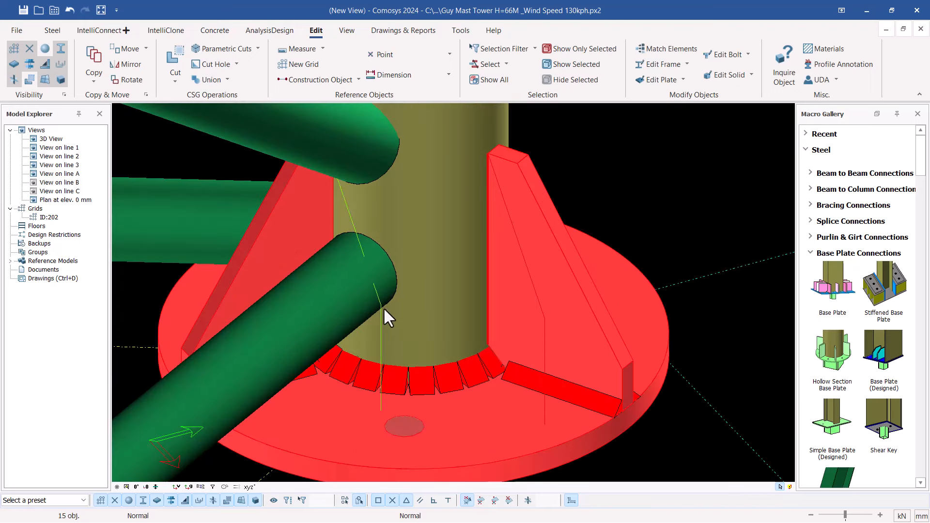
{"action": "scroll", "coordinate": [383, 308], "scroll_direction": "down", "scroll_amount": 4}
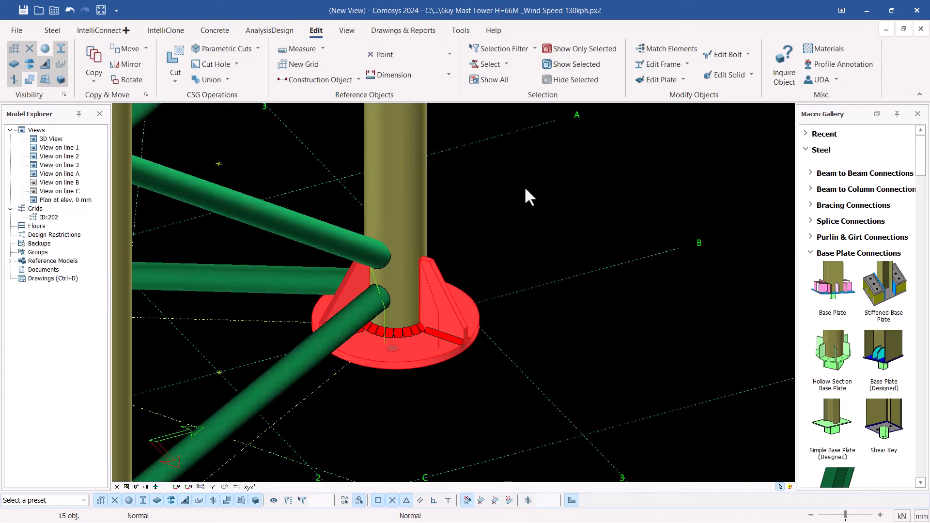
Step: Copy the selected base plate parts linearly once, by 5490 in Z with 0 in X and Y
{"action": "right_click", "coordinate": [525, 189]}
{"action": "mouse_move", "coordinate": [578, 353]}
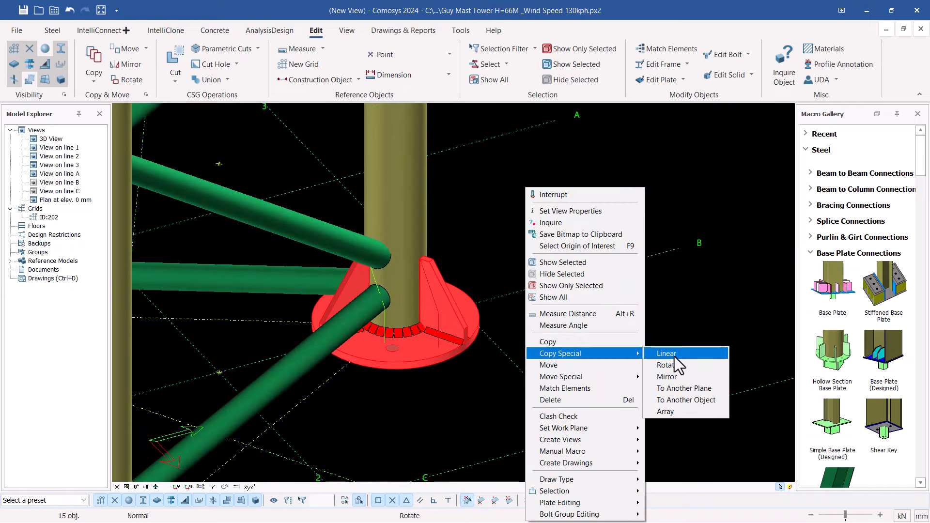
{"action": "left_click", "coordinate": [680, 354]}
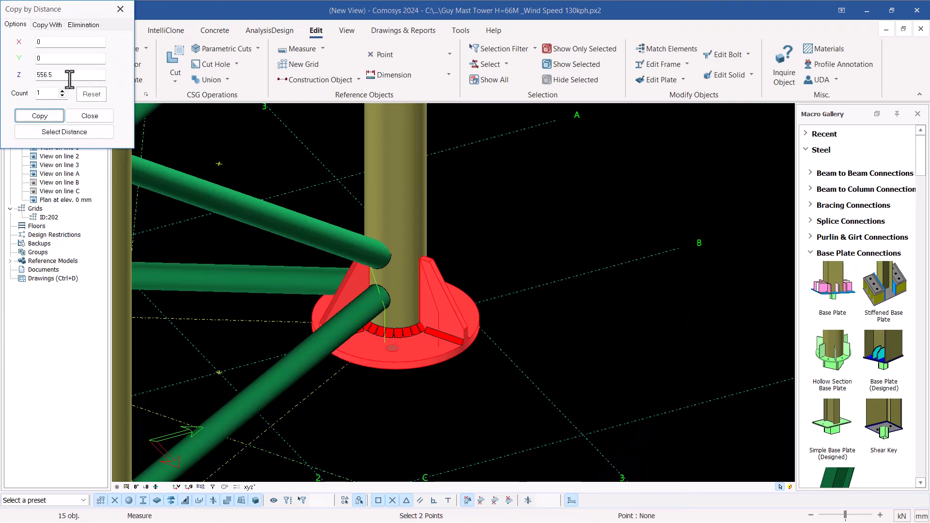
{"action": "left_click", "coordinate": [35, 76]}
{"action": "double_click", "coordinate": [32, 76]}
{"action": "type", "text": "5490"}
{"action": "left_click", "coordinate": [45, 118]}
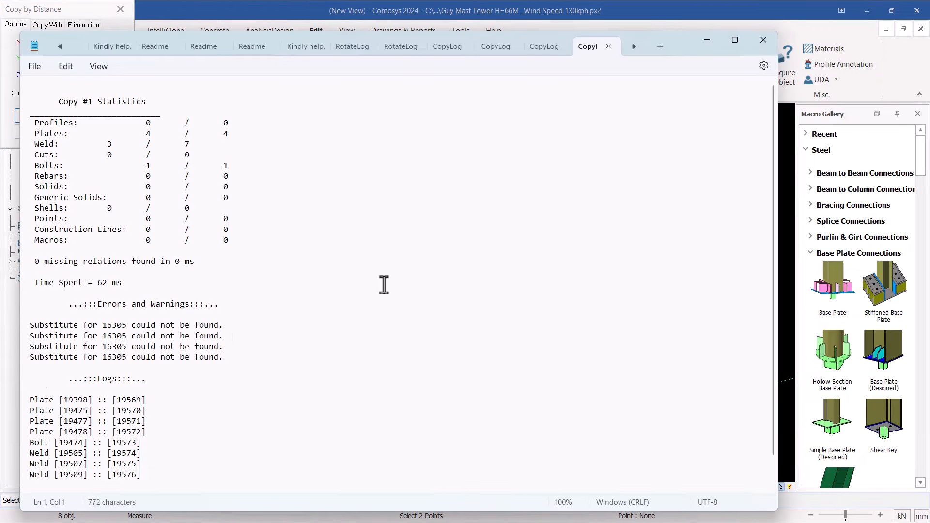
{"action": "left_click", "coordinate": [762, 41]}
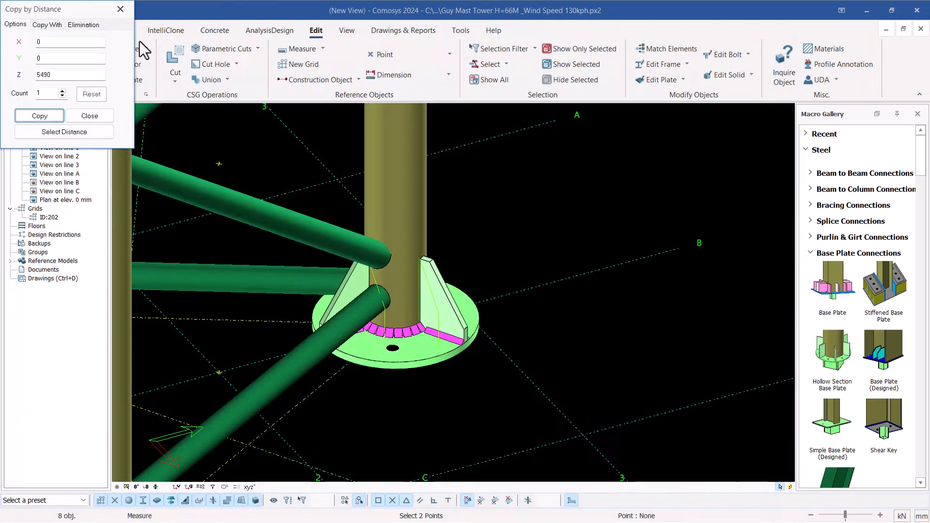
{"action": "left_click", "coordinate": [121, 9]}
Step: Examine the copied plate and stiffeners at the upper end of the leg from above and from below
{"action": "scroll", "coordinate": [531, 353], "scroll_direction": "down", "scroll_amount": 3}
{"action": "scroll", "coordinate": [446, 387], "scroll_direction": "down", "scroll_amount": 6}
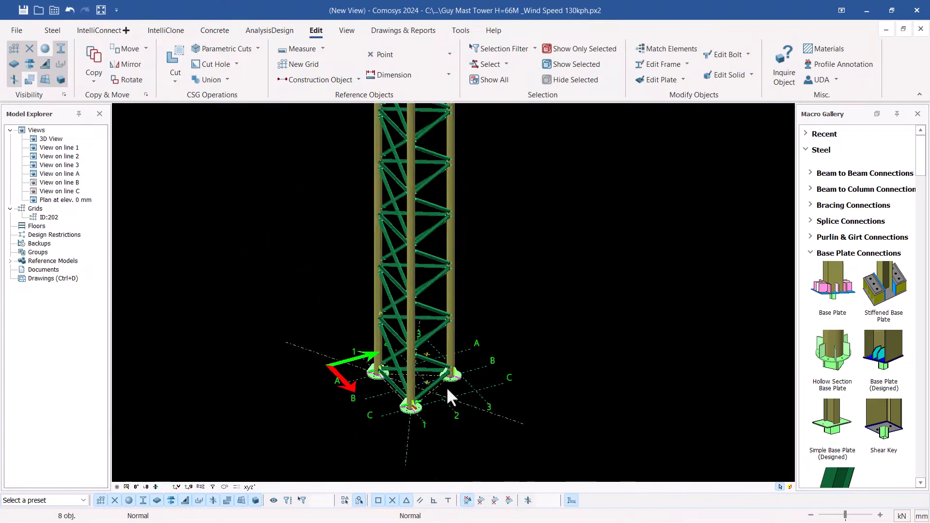
{"action": "scroll", "coordinate": [448, 220], "scroll_direction": "up", "scroll_amount": 6}
{"action": "scroll", "coordinate": [452, 174], "scroll_direction": "up", "scroll_amount": 5}
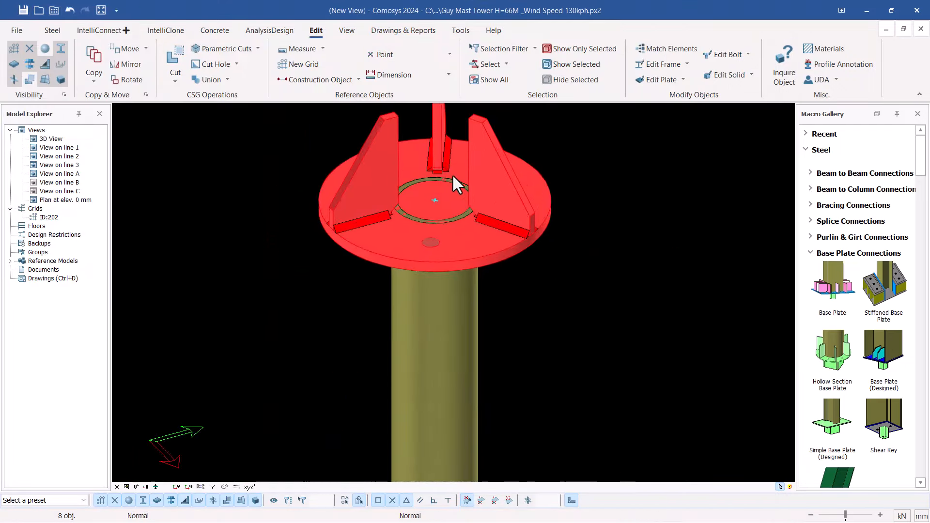
{"action": "left_click", "coordinate": [632, 173]}
{"action": "scroll", "coordinate": [427, 281], "scroll_direction": "down", "scroll_amount": 5}
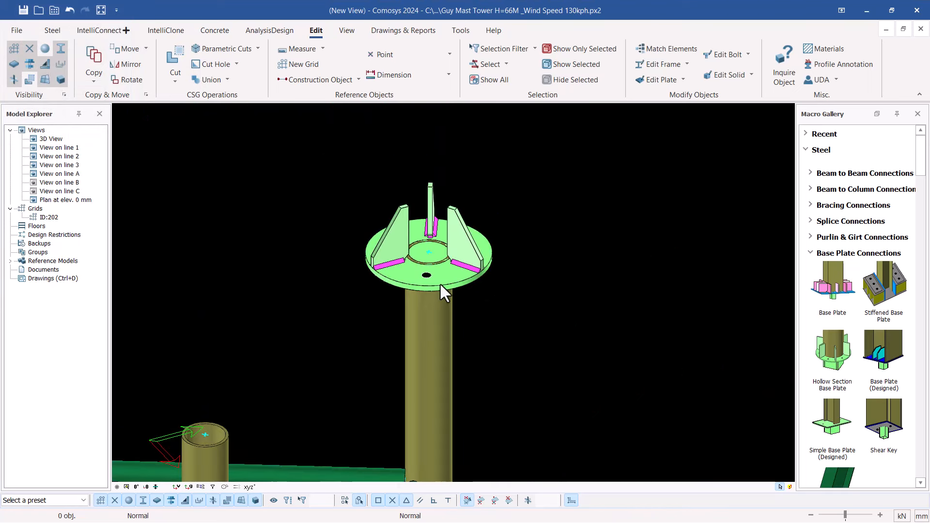
{"action": "scroll", "coordinate": [441, 283], "scroll_direction": "up", "scroll_amount": 4}
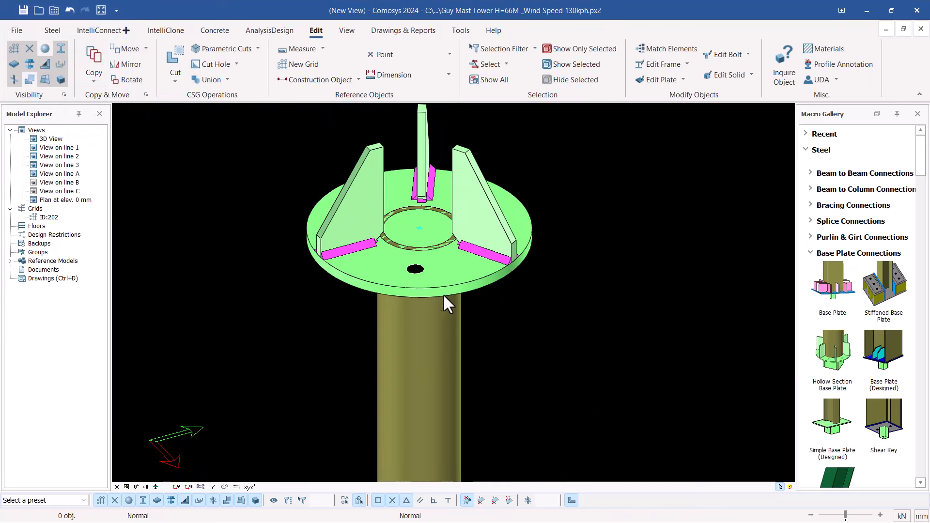
{"action": "left_click", "coordinate": [479, 253]}
{"action": "middle_click_drag", "start_coordinate": [478, 253], "coordinate": [438, 162]}
{"action": "left_click_drag", "start_coordinate": [468, 245], "coordinate": [427, 245]}
{"action": "scroll", "coordinate": [426, 245], "scroll_direction": "up", "scroll_amount": 2}
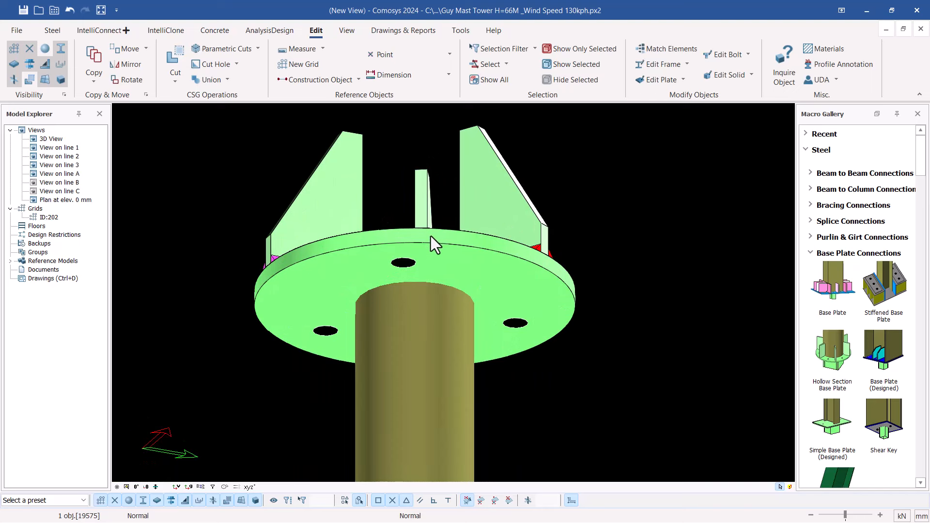
Step: Place a reference point at a corner control point on the underside edge of the copied round plate
{"action": "left_click", "coordinate": [431, 236]}
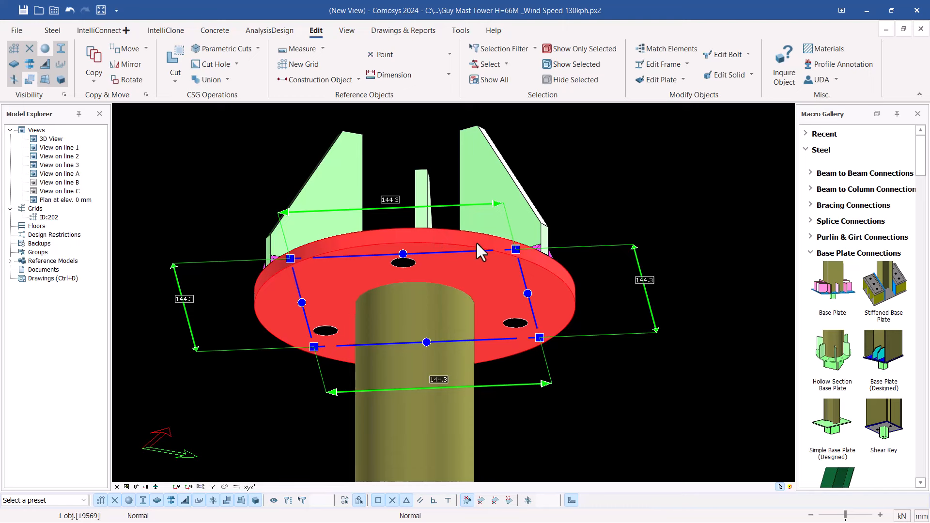
{"action": "left_click_drag", "start_coordinate": [313, 266], "coordinate": [344, 274]}
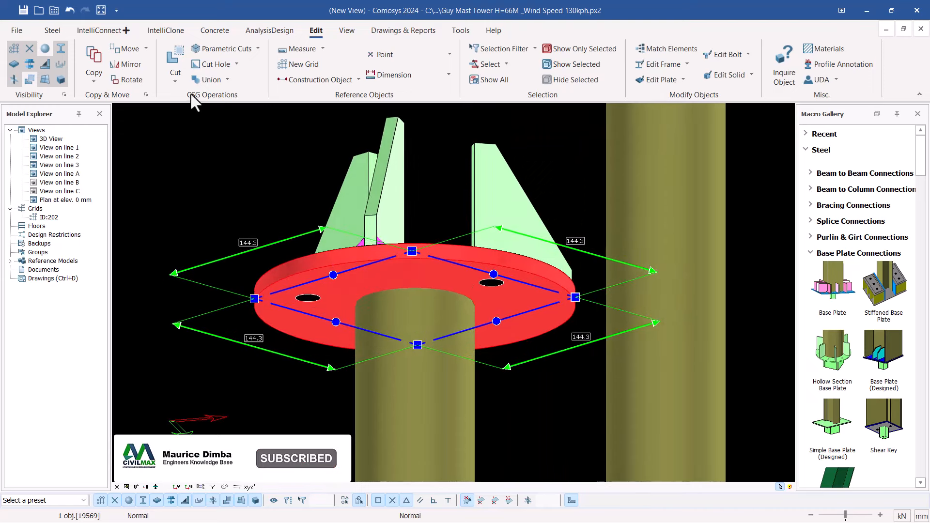
{"action": "left_click", "coordinate": [446, 56]}
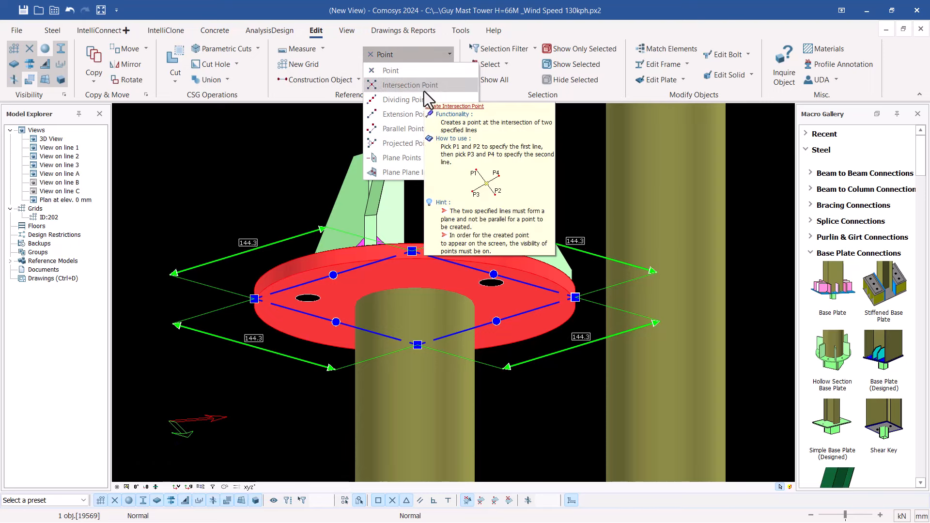
{"action": "left_click", "coordinate": [392, 71]}
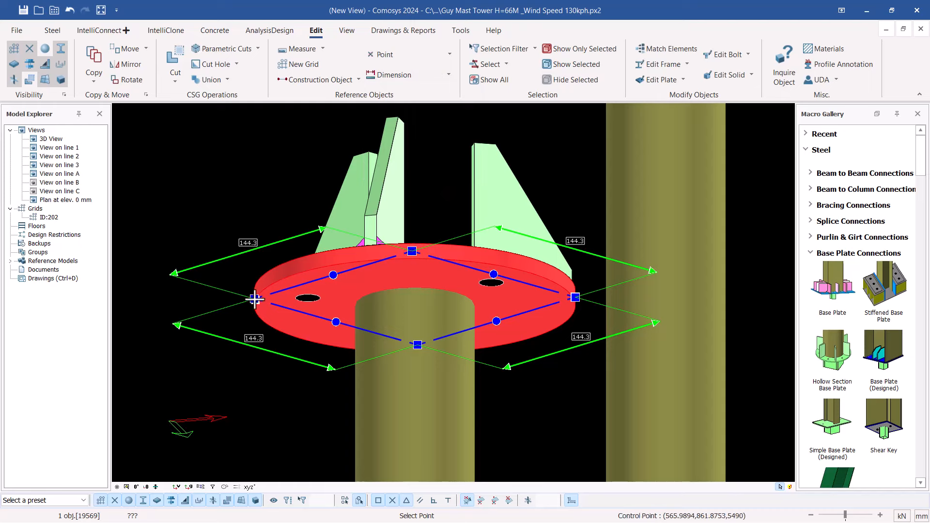
{"action": "right_click", "coordinate": [243, 190]}
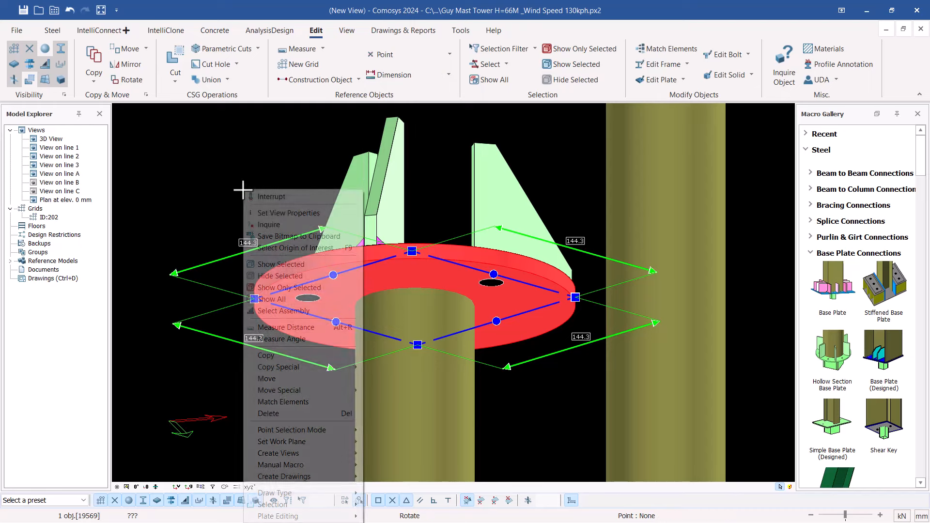
{"action": "left_click", "coordinate": [269, 196]}
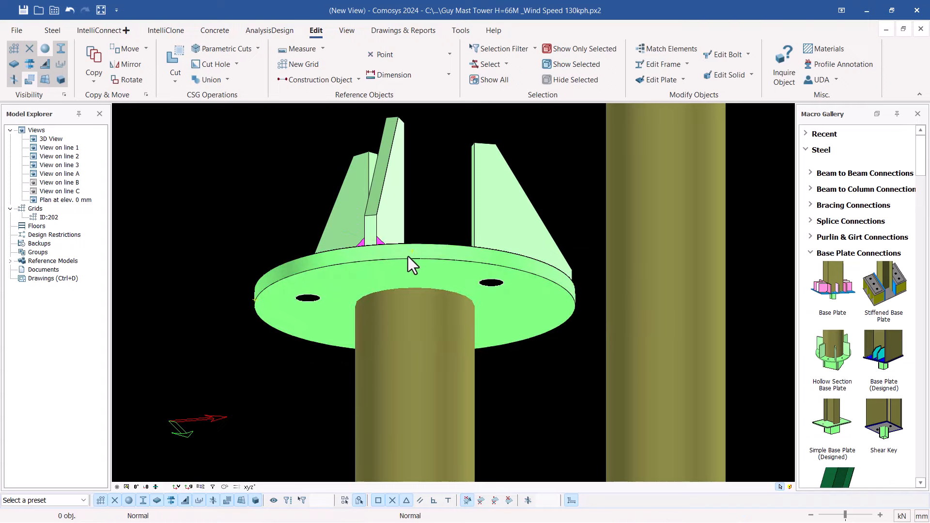
{"action": "scroll", "coordinate": [408, 257], "scroll_direction": "up", "scroll_amount": 5}
{"action": "scroll", "coordinate": [421, 264], "scroll_direction": "down", "scroll_amount": 5}
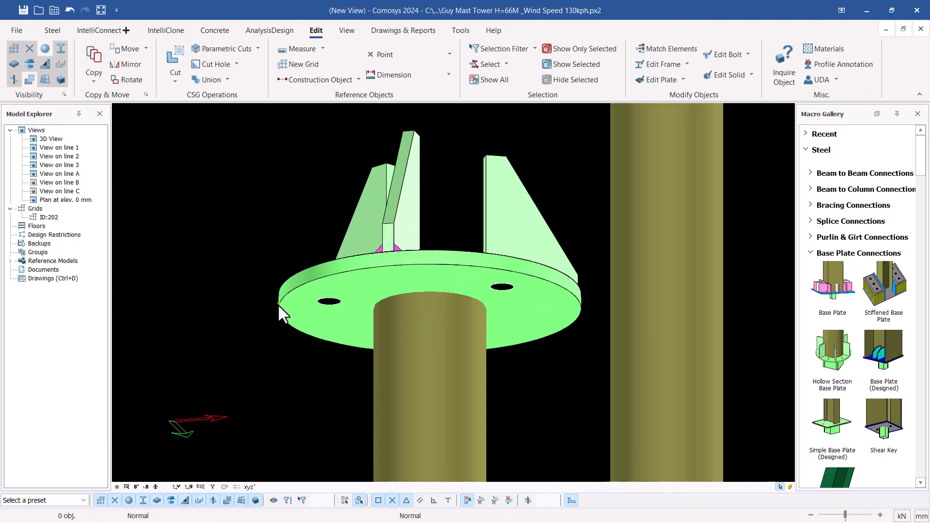
Step: Set the work plane to the narrow inner vertical face of a stiffener on the copied round plate
{"action": "middle_click_drag", "start_coordinate": [279, 304], "coordinate": [293, 323]}
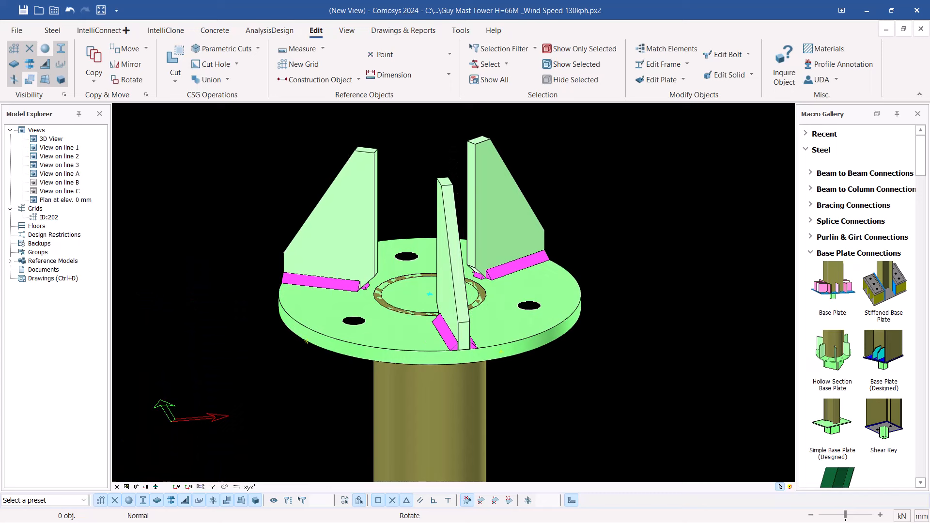
{"action": "middle_click_drag", "start_coordinate": [294, 323], "coordinate": [295, 324]}
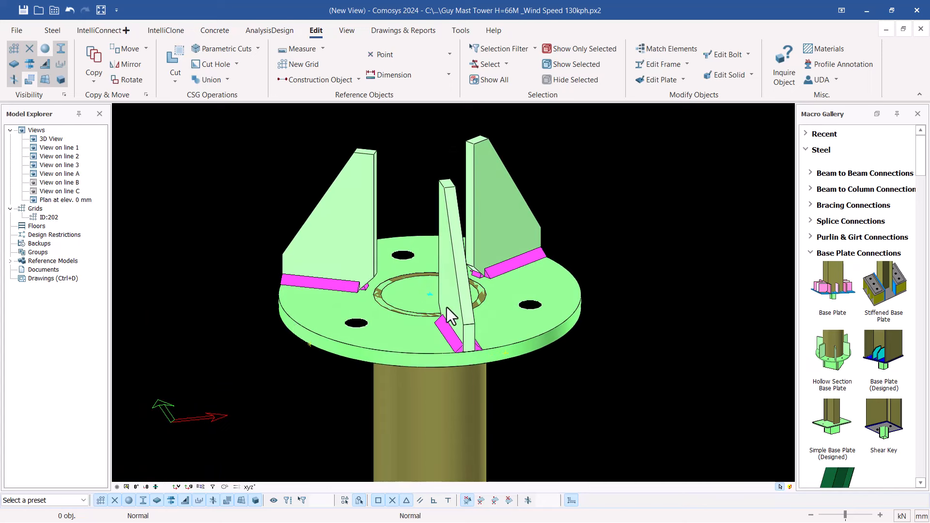
{"action": "middle_click_drag", "start_coordinate": [447, 307], "coordinate": [484, 236]}
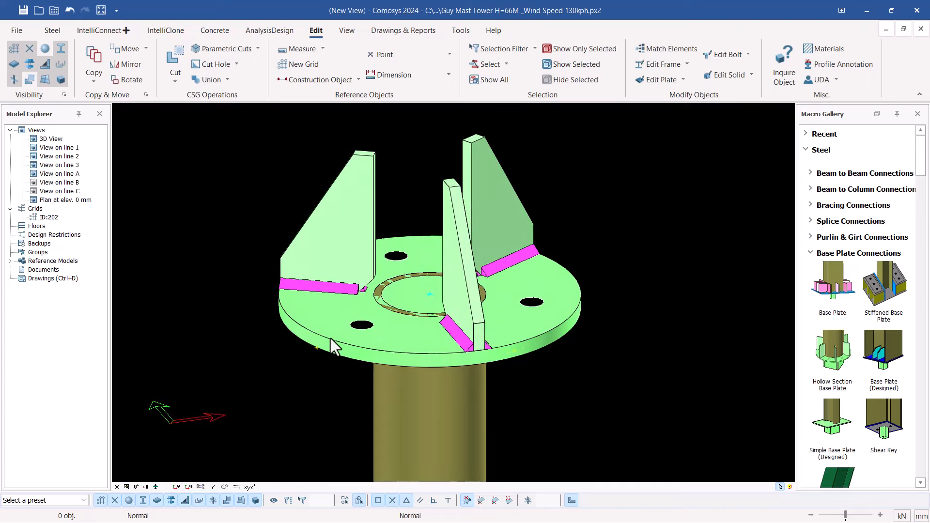
{"action": "middle_click_drag", "start_coordinate": [330, 338], "coordinate": [355, 348]}
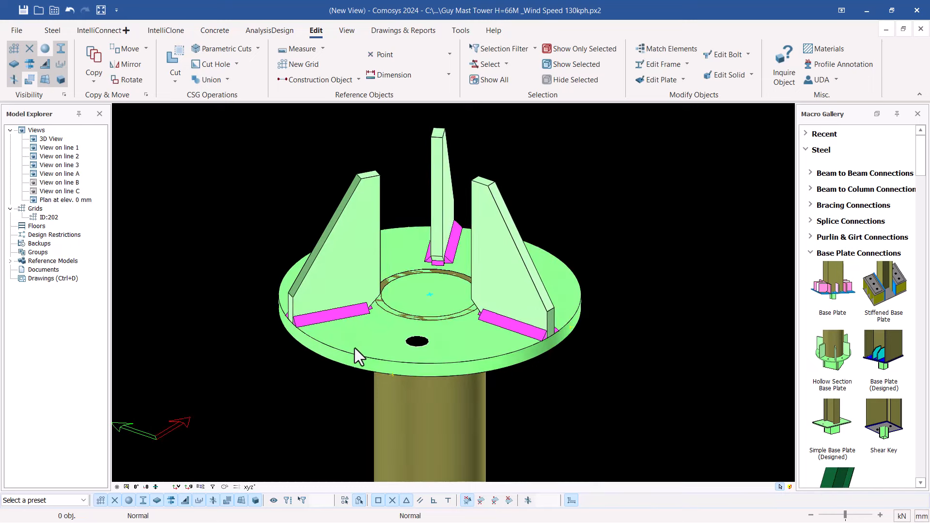
{"action": "middle_click_drag", "start_coordinate": [409, 368], "coordinate": [397, 341]}
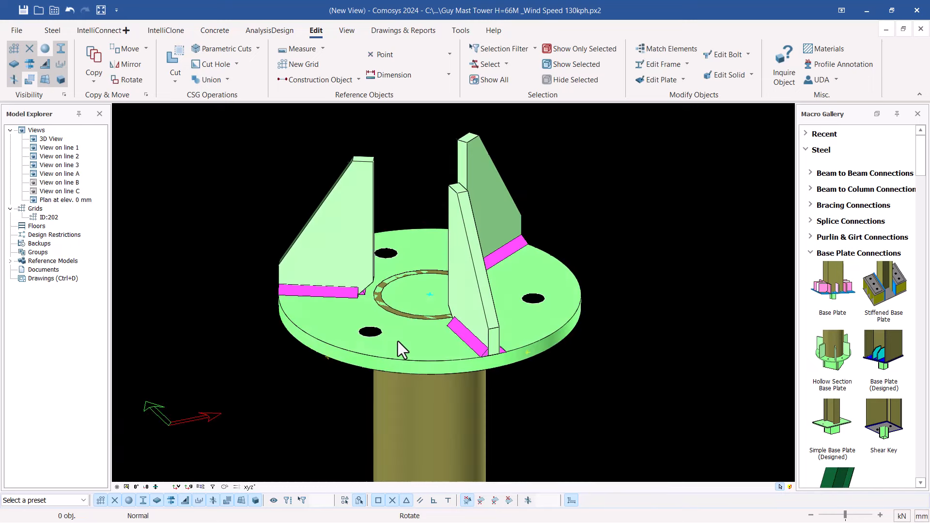
{"action": "left_click", "coordinate": [347, 31]}
{"action": "left_click", "coordinate": [529, 82]}
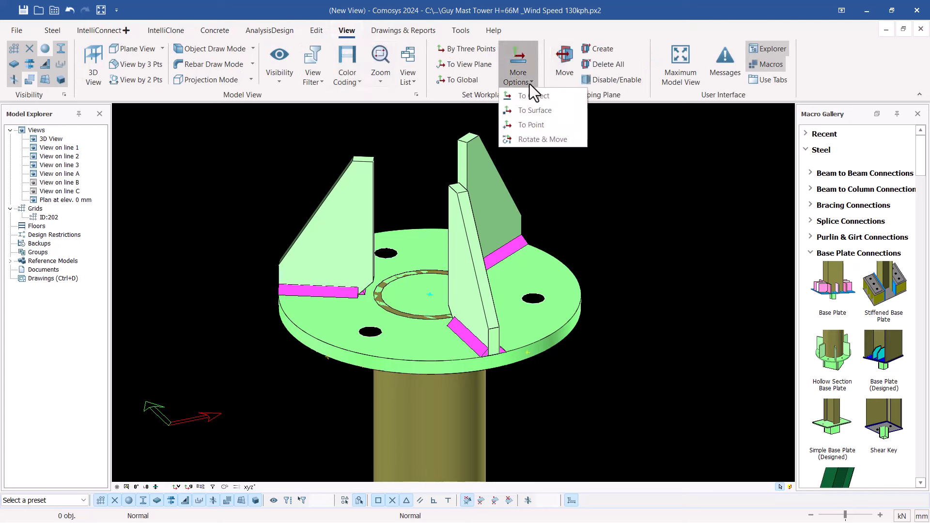
{"action": "left_click", "coordinate": [542, 110]}
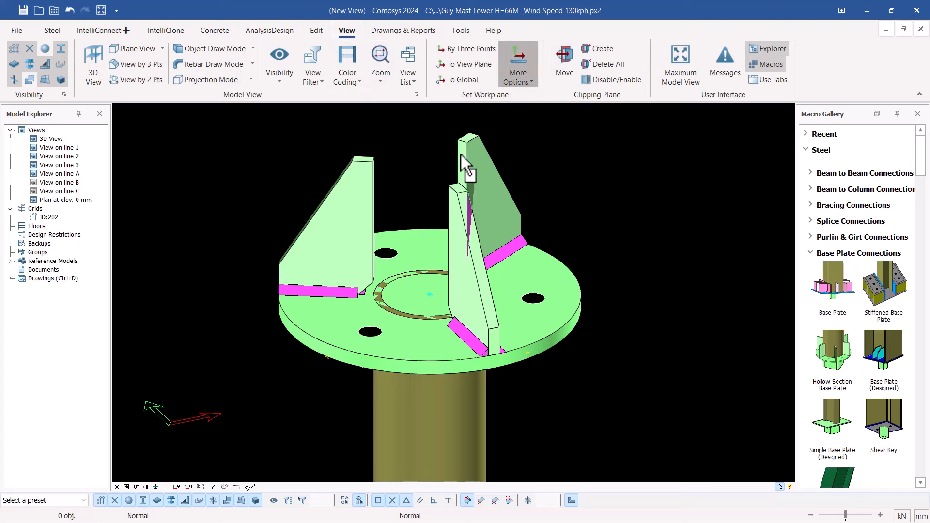
{"action": "left_click", "coordinate": [460, 152]}
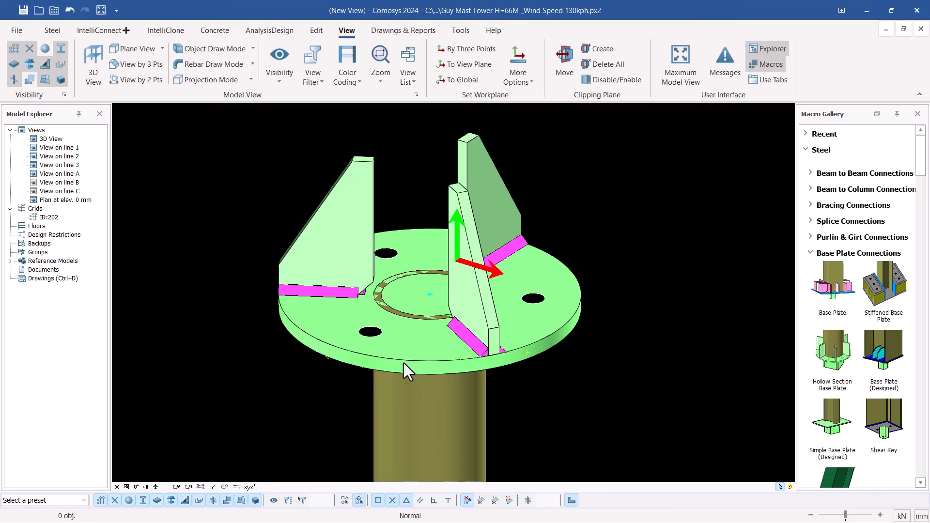
Step: Select the round plate, stiffeners, welds and reference points at the leg's upper end, leaving out the leg
{"action": "middle_click_drag", "start_coordinate": [403, 353], "coordinate": [388, 328]}
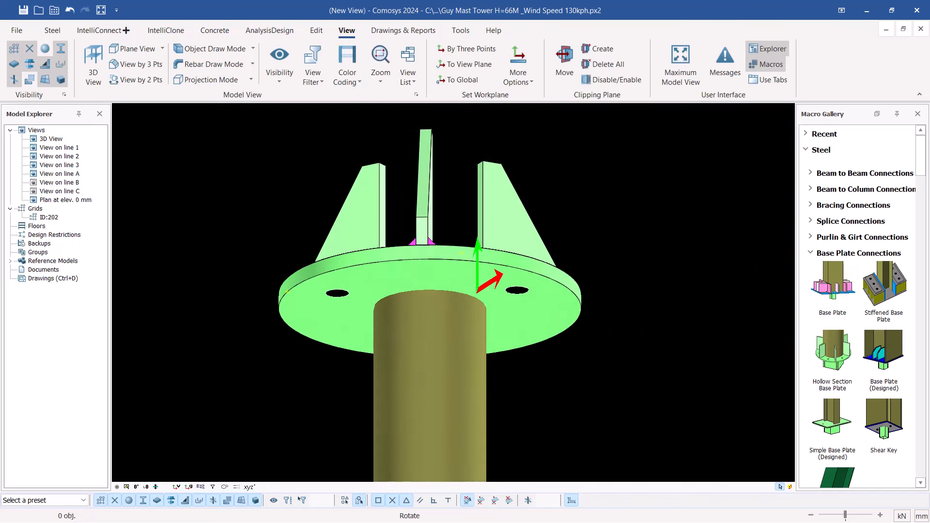
{"action": "mouse_move", "coordinate": [437, 281]}
{"action": "middle_mouse_down"}
{"action": "mouse_move", "coordinate": [440, 294]}
{"action": "mouse_move", "coordinate": [428, 274]}
{"action": "middle_mouse_up"}
{"action": "right_click", "coordinate": [428, 274]}
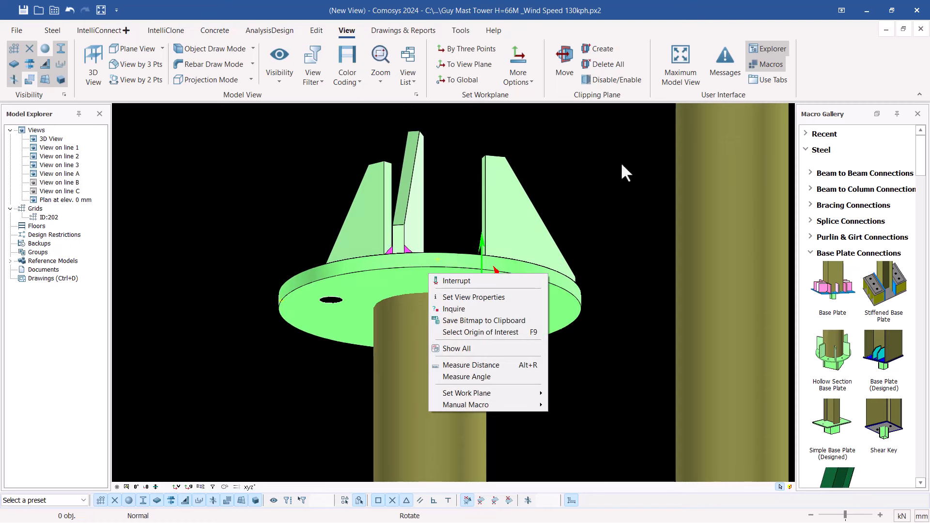
{"action": "left_click", "coordinate": [594, 162]}
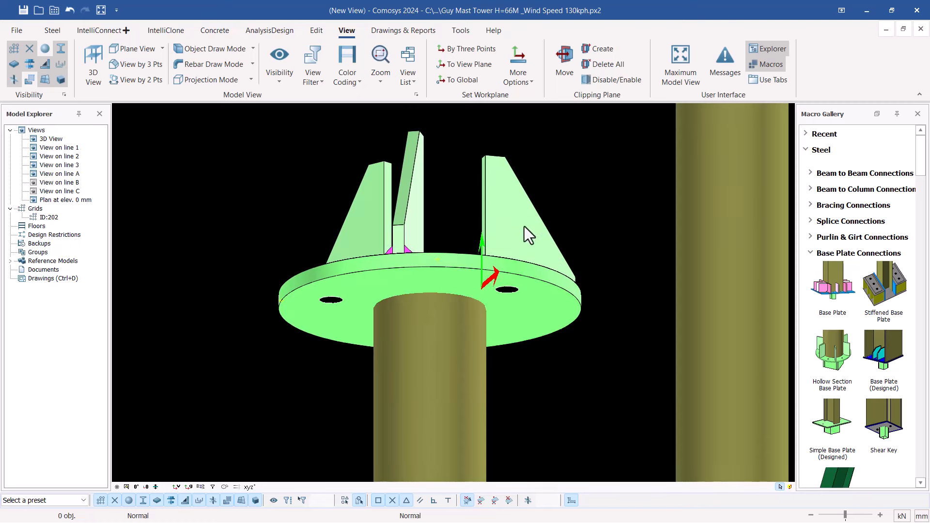
{"action": "left_click_drag", "start_coordinate": [580, 141], "coordinate": [326, 316]}
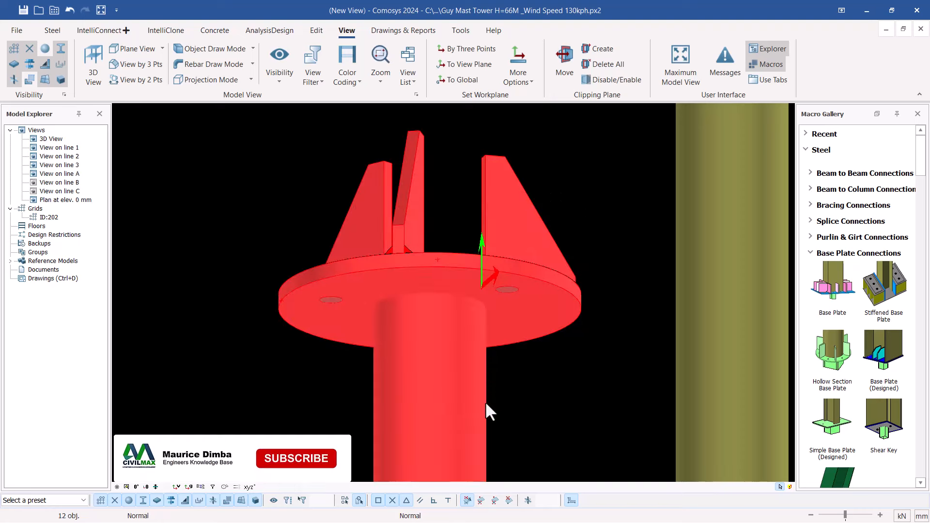
{"action": "left_click", "coordinate": [419, 314], "text": "ctrl"}
Step: Examine the selected plate's edge, its reference points and the stiffener welds up close from below and from above
{"action": "scroll", "coordinate": [426, 264], "scroll_direction": "up", "scroll_amount": 3}
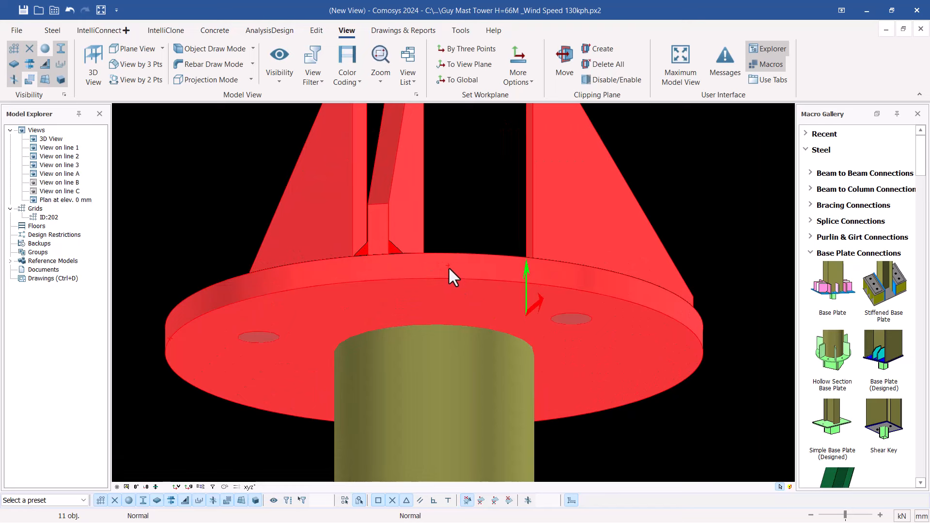
{"action": "scroll", "coordinate": [449, 267], "scroll_direction": "down", "scroll_amount": 2}
{"action": "scroll", "coordinate": [272, 310], "scroll_direction": "up", "scroll_amount": 8}
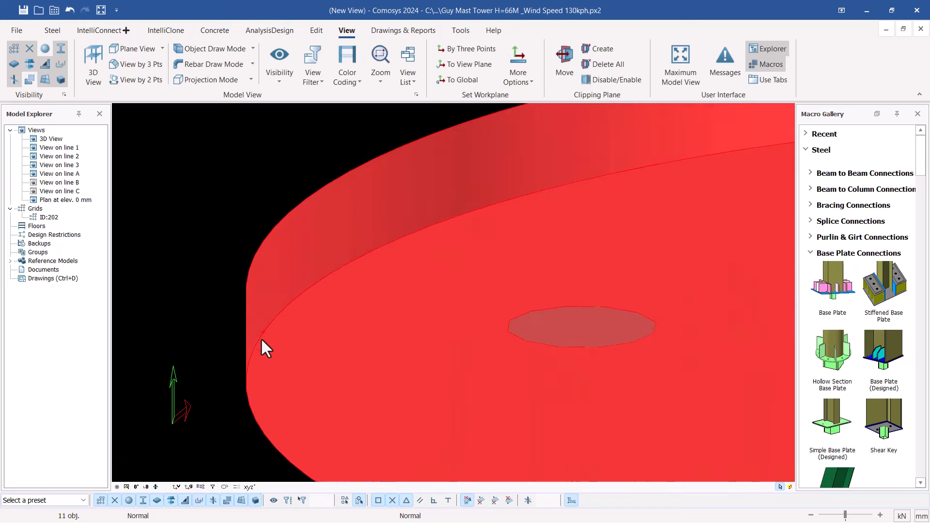
{"action": "scroll", "coordinate": [272, 307], "scroll_direction": "down", "scroll_amount": 8}
{"action": "middle_click_drag", "start_coordinate": [321, 316], "coordinate": [304, 338]}
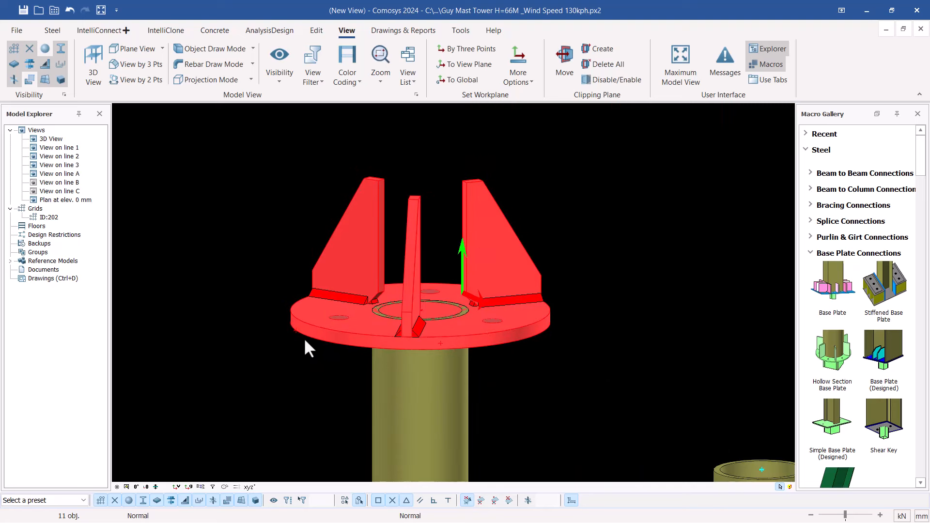
{"action": "scroll", "coordinate": [304, 338], "scroll_direction": "up", "scroll_amount": 2}
{"action": "scroll", "coordinate": [306, 341], "scroll_direction": "up", "scroll_amount": 1}
{"action": "scroll", "coordinate": [290, 331], "scroll_direction": "up", "scroll_amount": 3}
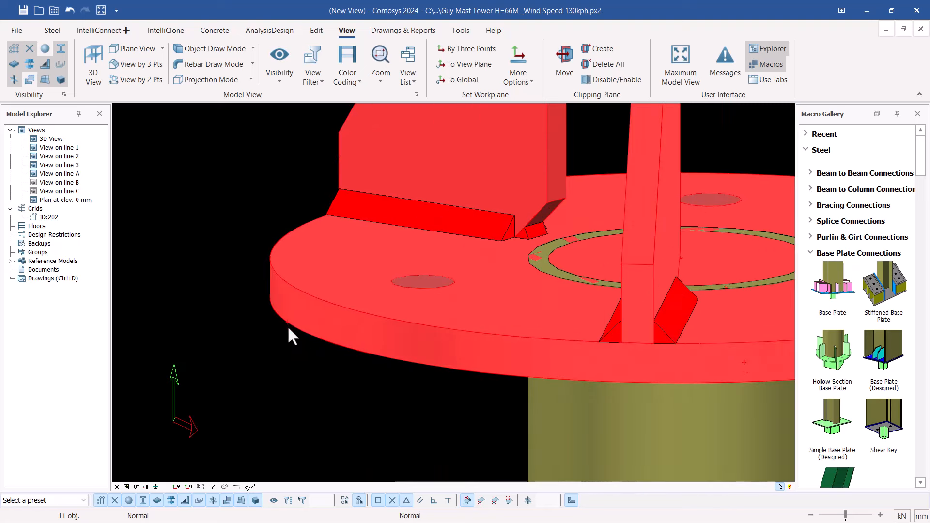
{"action": "scroll", "coordinate": [286, 323], "scroll_direction": "down", "scroll_amount": 2}
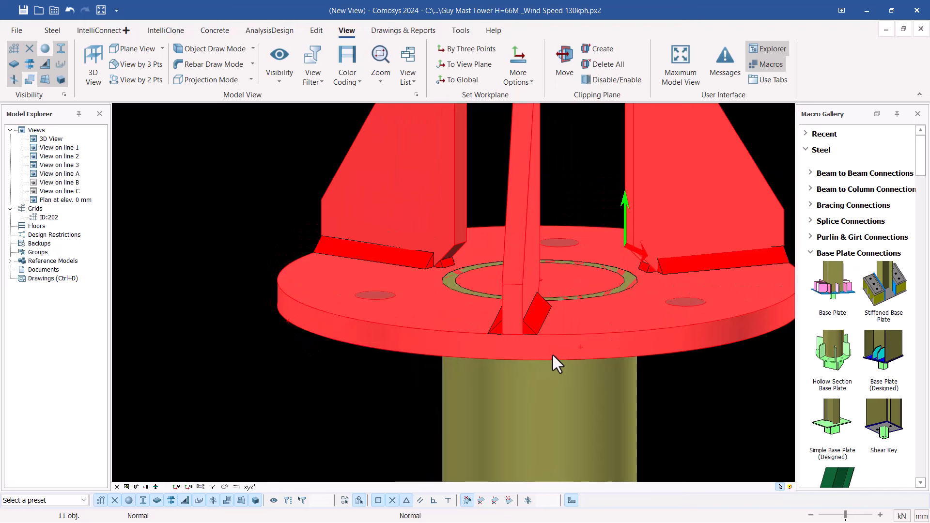
{"action": "mouse_move", "coordinate": [553, 354]}
{"action": "middle_mouse_down"}
{"action": "mouse_move", "coordinate": [519, 341]}
{"action": "mouse_move", "coordinate": [565, 333]}
{"action": "mouse_move", "coordinate": [565, 353]}
{"action": "mouse_move", "coordinate": [548, 356]}
{"action": "middle_mouse_up"}
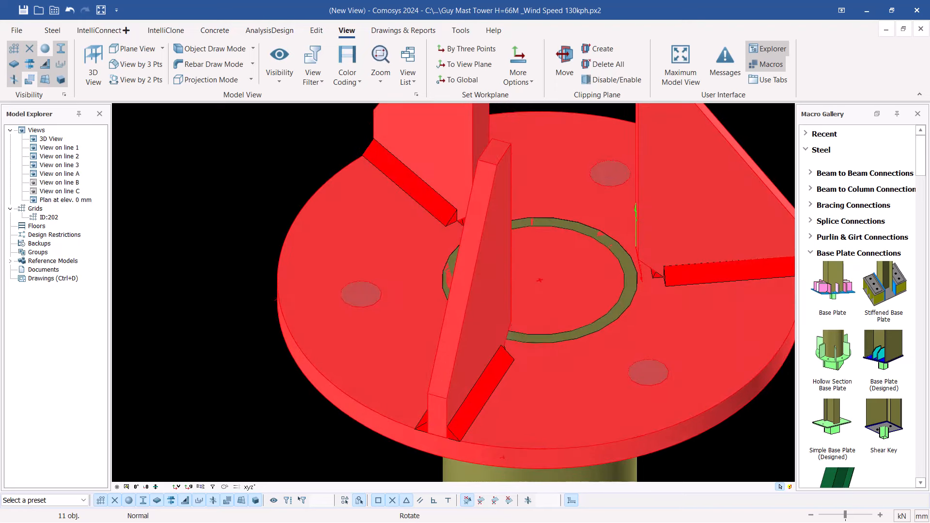
{"action": "scroll", "coordinate": [461, 267], "scroll_direction": "down", "scroll_amount": 2}
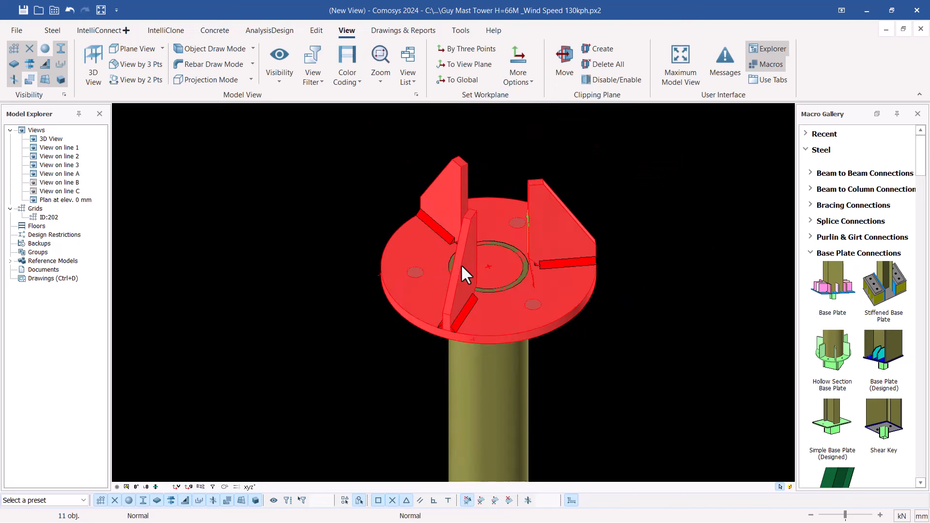
Step: Select the two reference points on the round plate's edge together, without the plate itself
{"action": "left_click", "coordinate": [507, 304]}
{"action": "scroll", "coordinate": [397, 297], "scroll_direction": "up", "scroll_amount": 2}
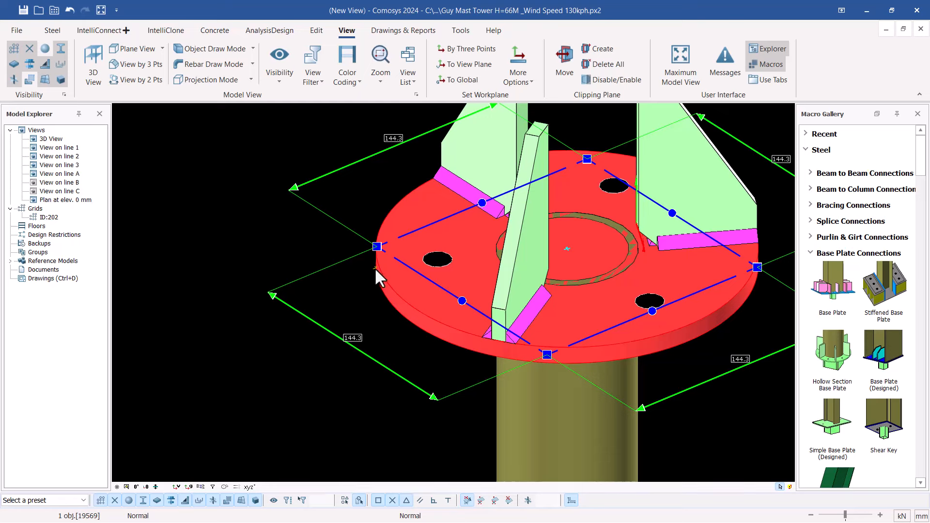
{"action": "left_click", "coordinate": [376, 271]}
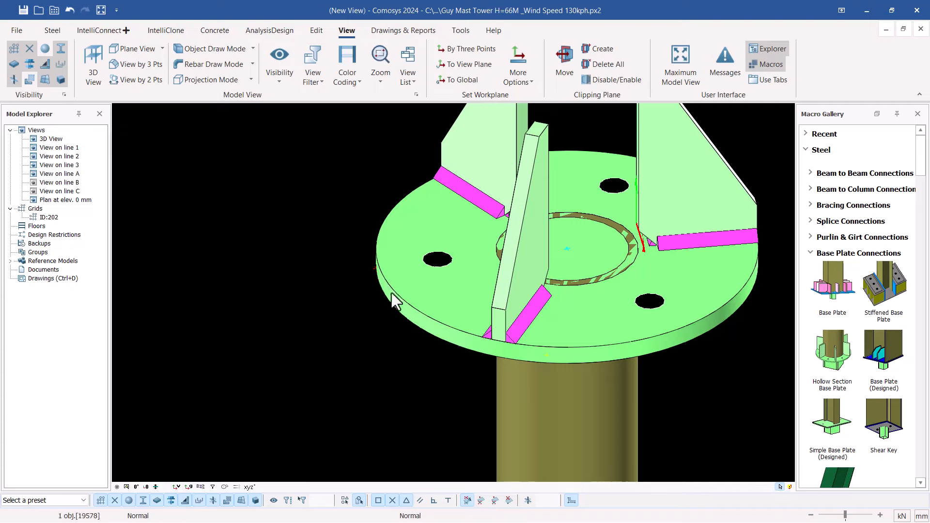
{"action": "scroll", "coordinate": [585, 363], "scroll_direction": "up", "scroll_amount": 5}
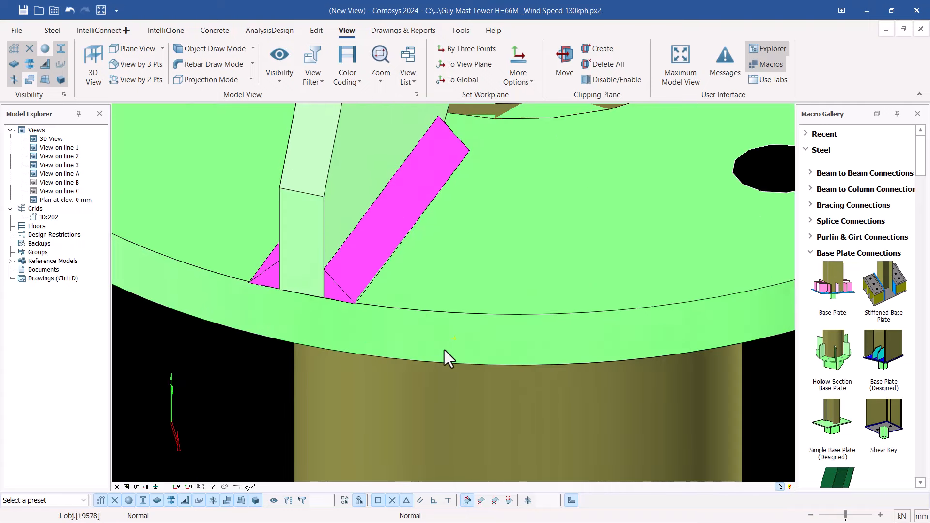
{"action": "scroll", "coordinate": [465, 350], "scroll_direction": "down", "scroll_amount": 5}
{"action": "middle_click_drag", "start_coordinate": [504, 349], "coordinate": [512, 308]}
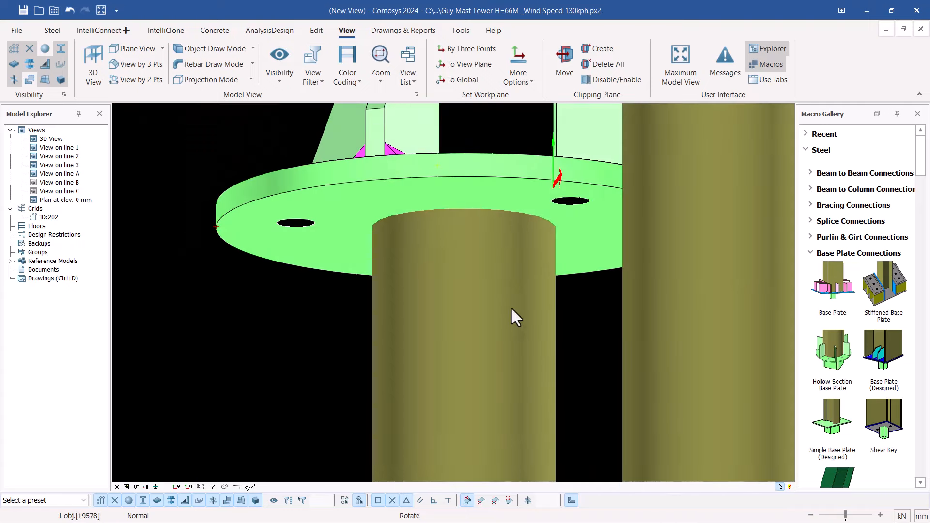
{"action": "scroll", "coordinate": [513, 174], "scroll_direction": "up", "scroll_amount": 5}
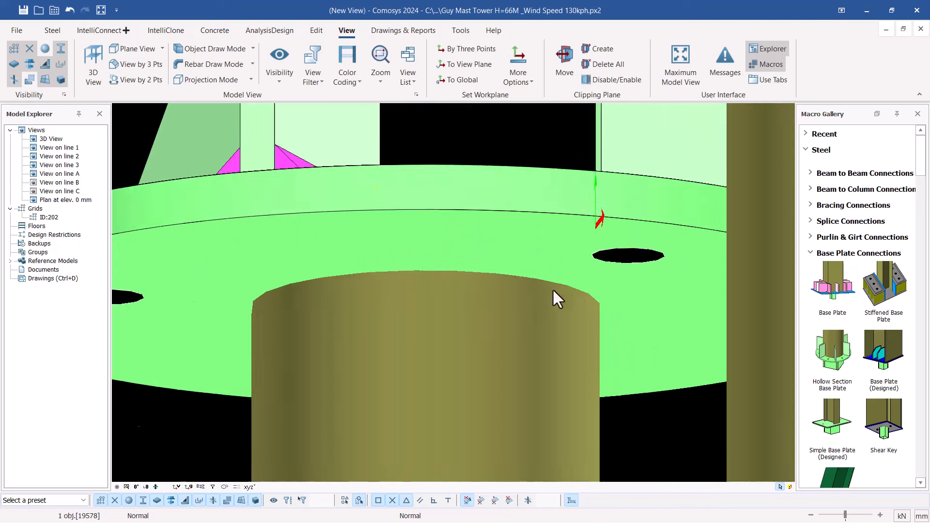
{"action": "scroll", "coordinate": [553, 291], "scroll_direction": "down", "scroll_amount": 3}
{"action": "left_click", "coordinate": [318, 248]}
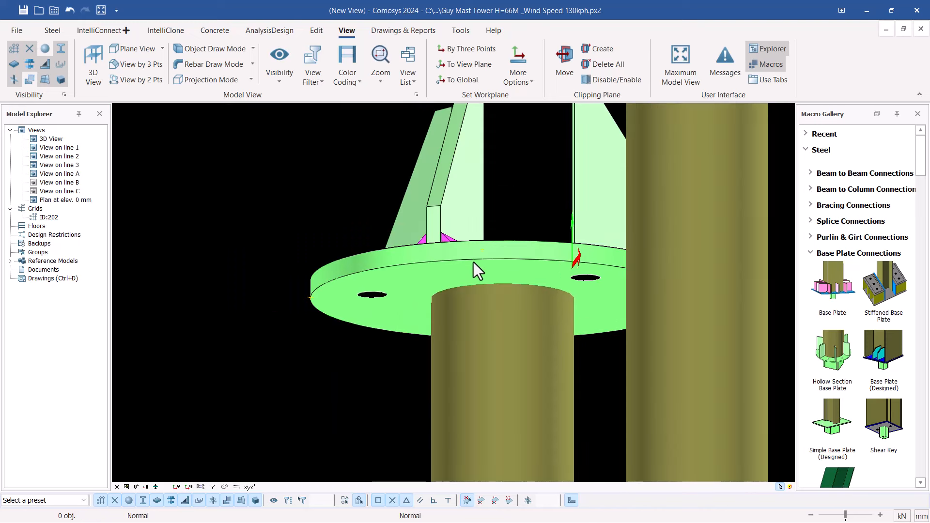
{"action": "left_click", "coordinate": [481, 253]}
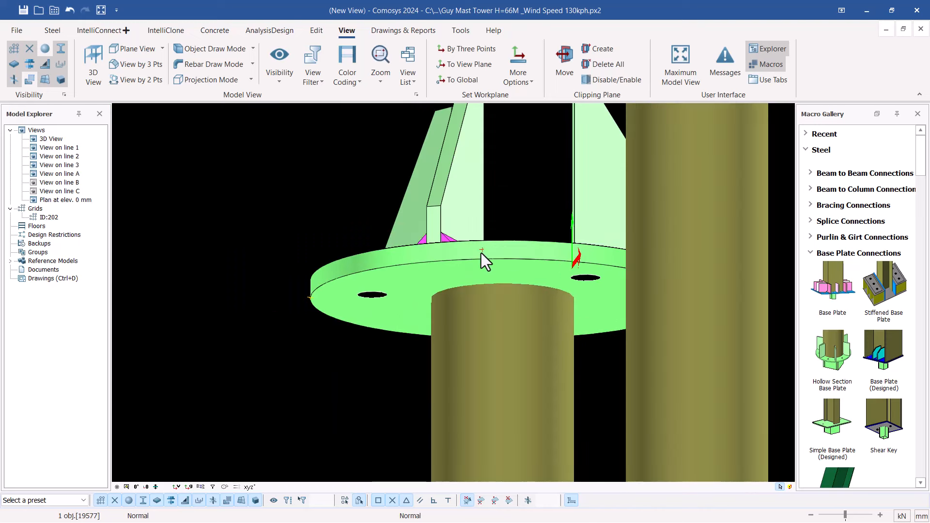
{"action": "left_click", "coordinate": [309, 297], "text": "ctrl"}
Step: Copy the two selected reference points linearly once, by 300 in Z with 0 in X and Y
{"action": "middle_click_drag", "start_coordinate": [487, 276], "coordinate": [487, 345], "text": "ctrl"}
{"action": "scroll", "coordinate": [489, 349], "scroll_direction": "down", "scroll_amount": 5}
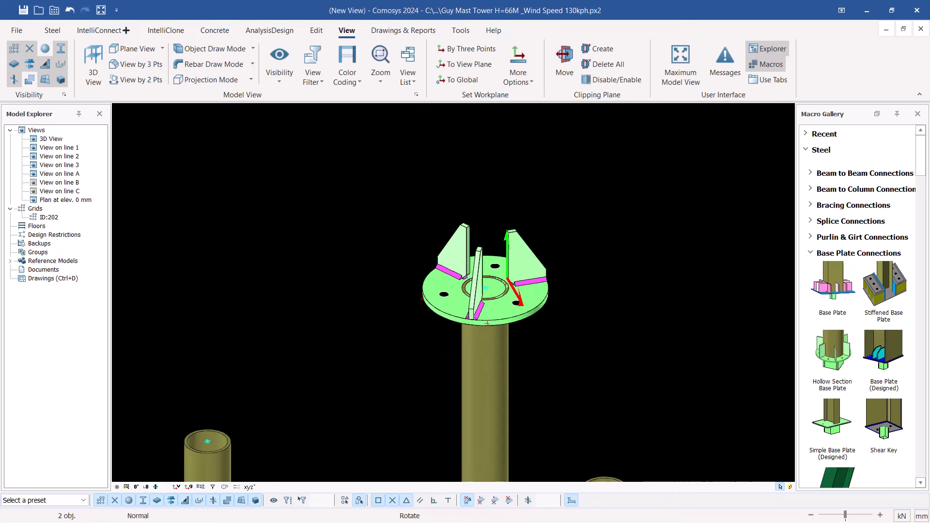
{"action": "middle_click_drag", "start_coordinate": [490, 310], "coordinate": [461, 321], "text": "ctrl"}
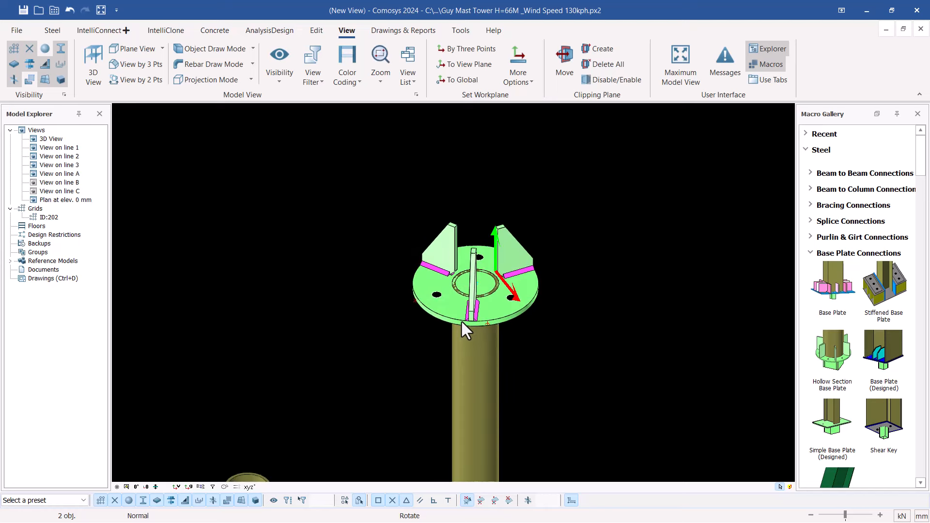
{"action": "right_click", "coordinate": [293, 249]}
{"action": "mouse_move", "coordinate": [347, 413]}
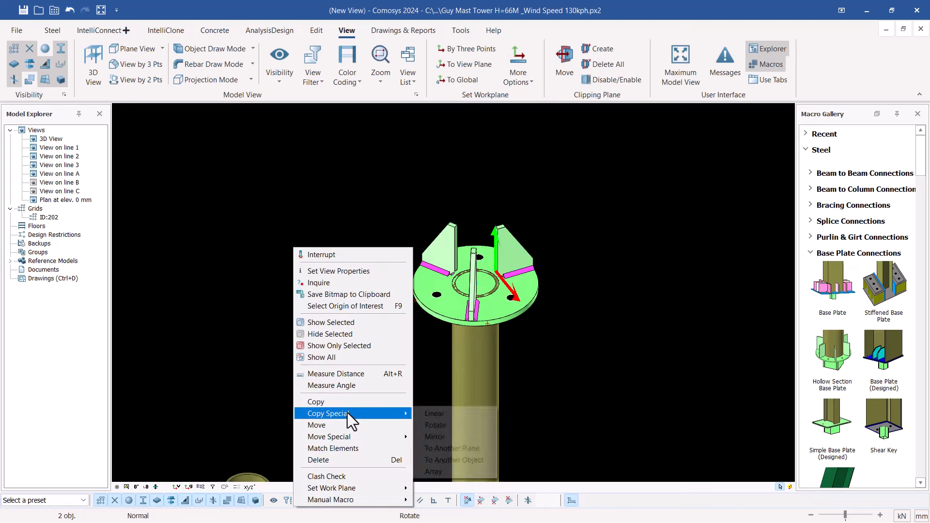
{"action": "left_click", "coordinate": [432, 414]}
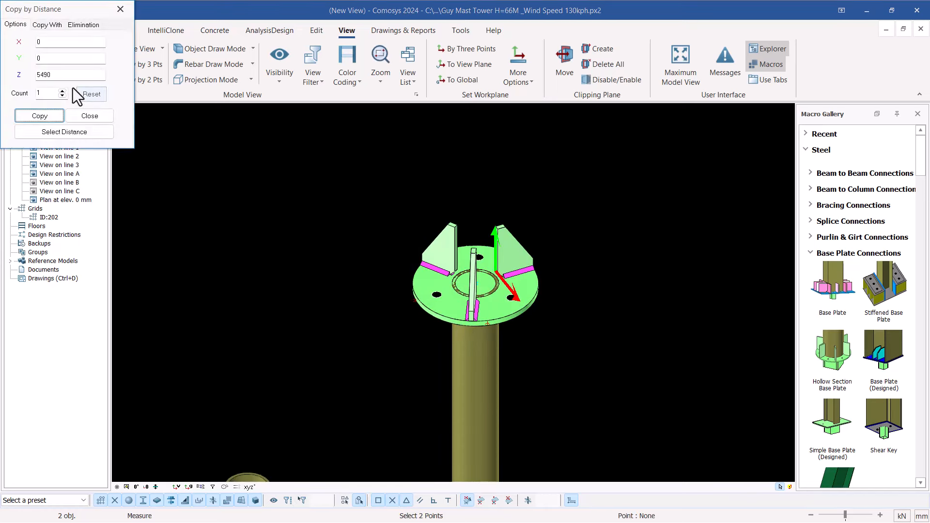
{"action": "double_click", "coordinate": [45, 74]}
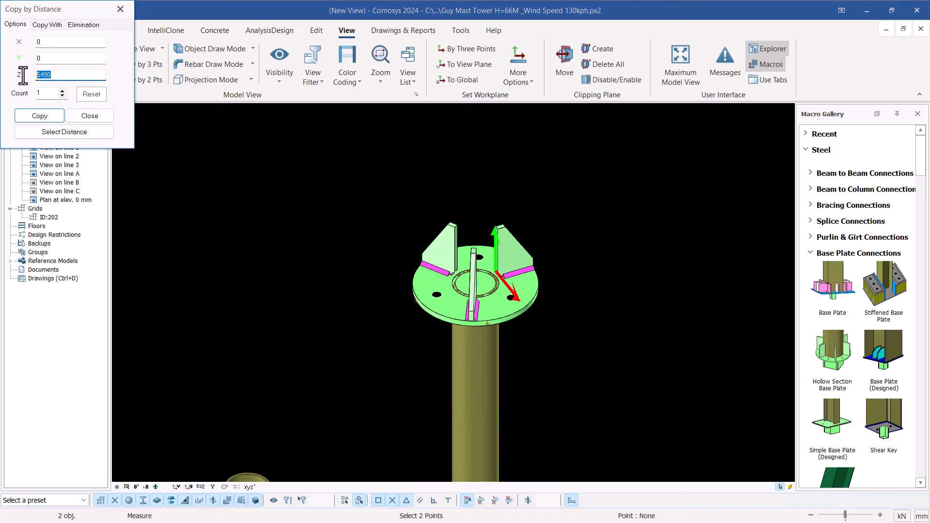
{"action": "type", "text": "300"}
{"action": "left_click", "coordinate": [49, 117]}
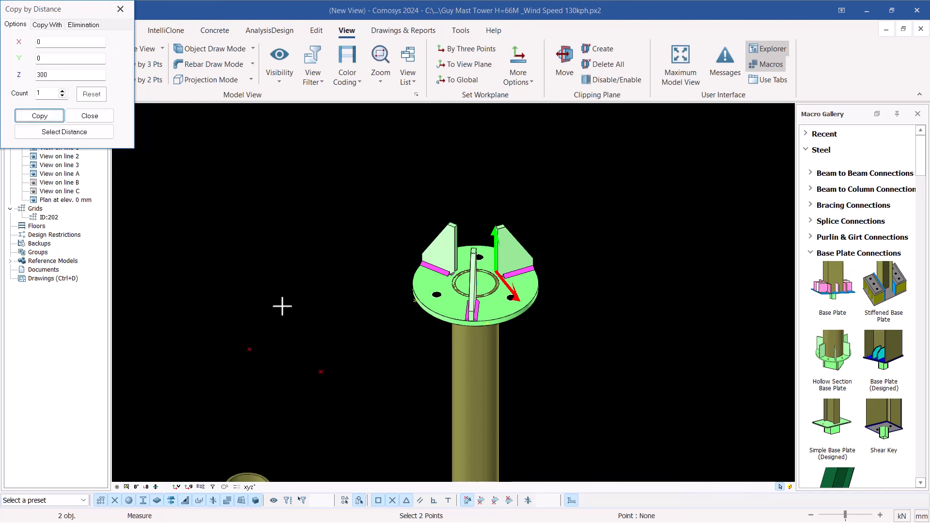
{"action": "left_click", "coordinate": [121, 9]}
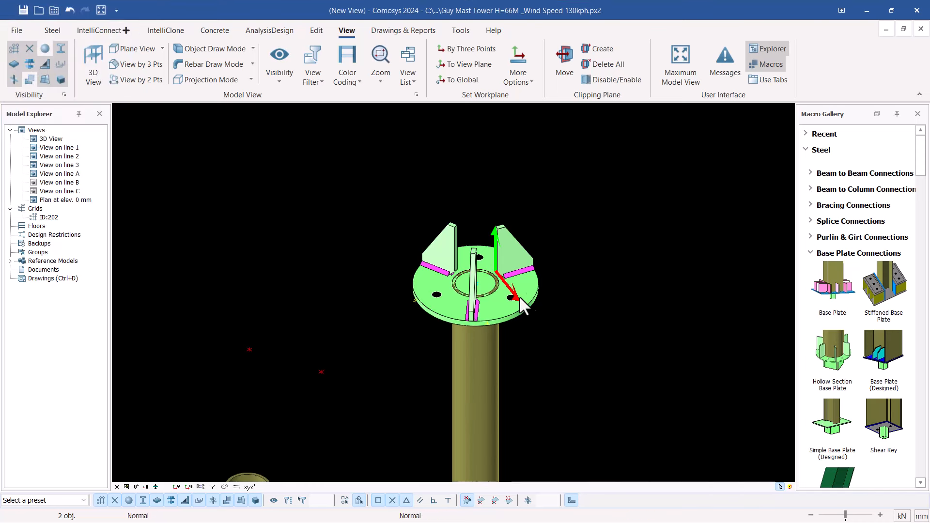
Step: Select the round plate, its stiffeners, welds and points at the leg's upper end, excluding the leg itself
{"action": "middle_click_drag", "start_coordinate": [478, 292], "coordinate": [477, 288]}
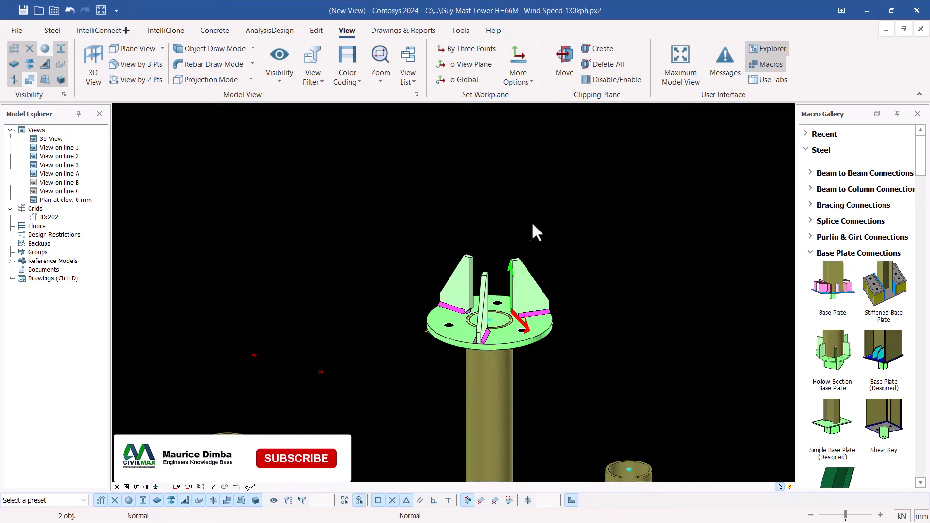
{"action": "left_click_drag", "start_coordinate": [531, 223], "coordinate": [420, 380]}
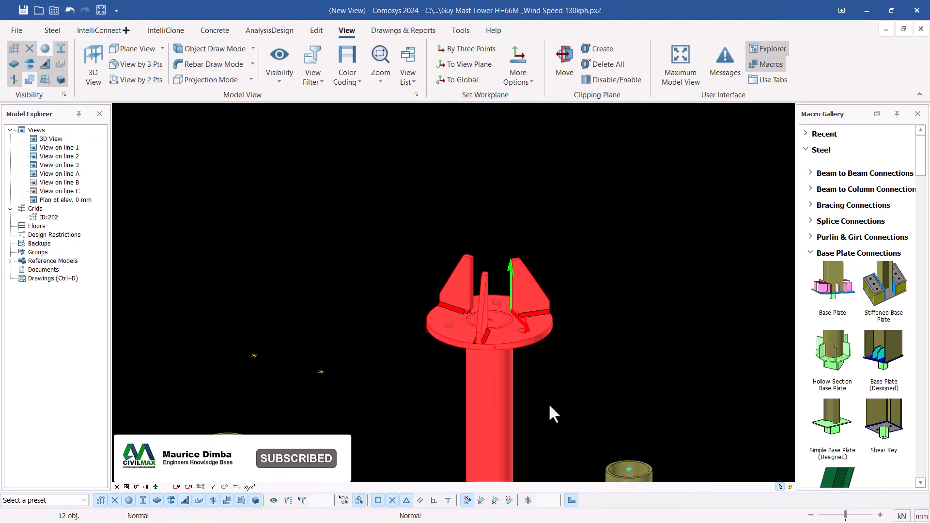
{"action": "left_click_drag", "start_coordinate": [541, 390], "coordinate": [424, 404], "text": "ctrl"}
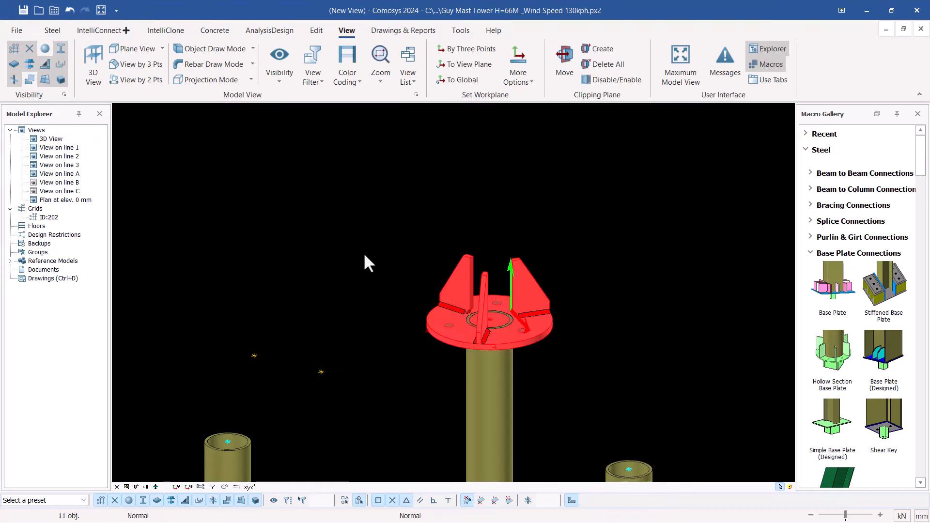
Step: Mirror the selected plate assembly with Move Mirror across the horizontal plane so its stiffeners point down along the leg
{"action": "right_click", "coordinate": [345, 217]}
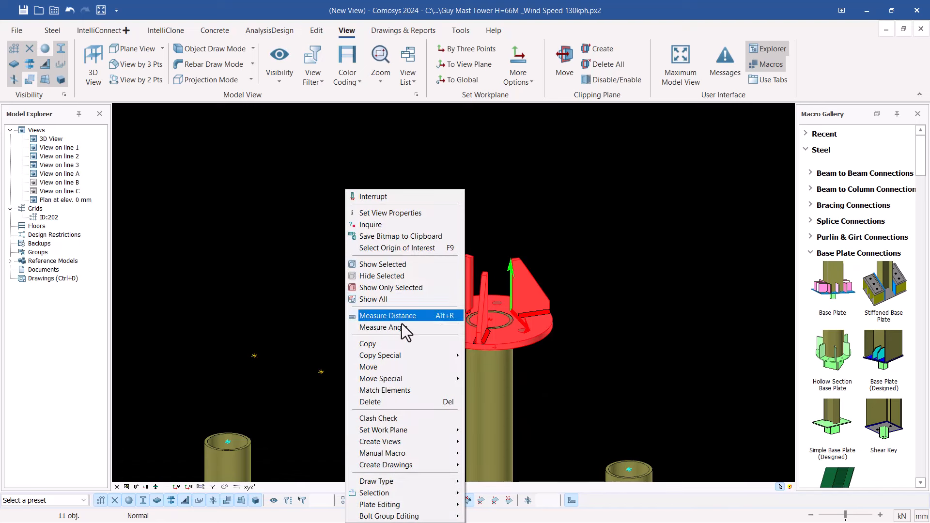
{"action": "mouse_move", "coordinate": [397, 379]}
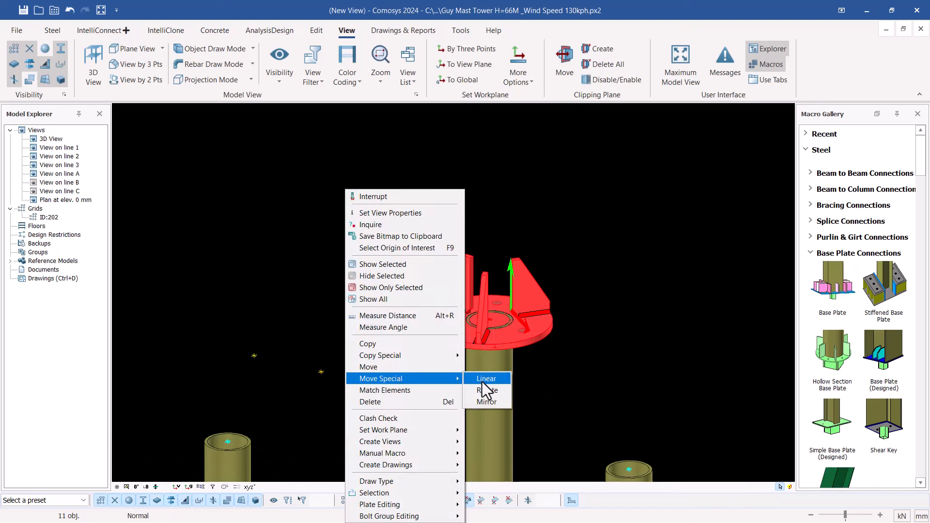
{"action": "left_click", "coordinate": [486, 401]}
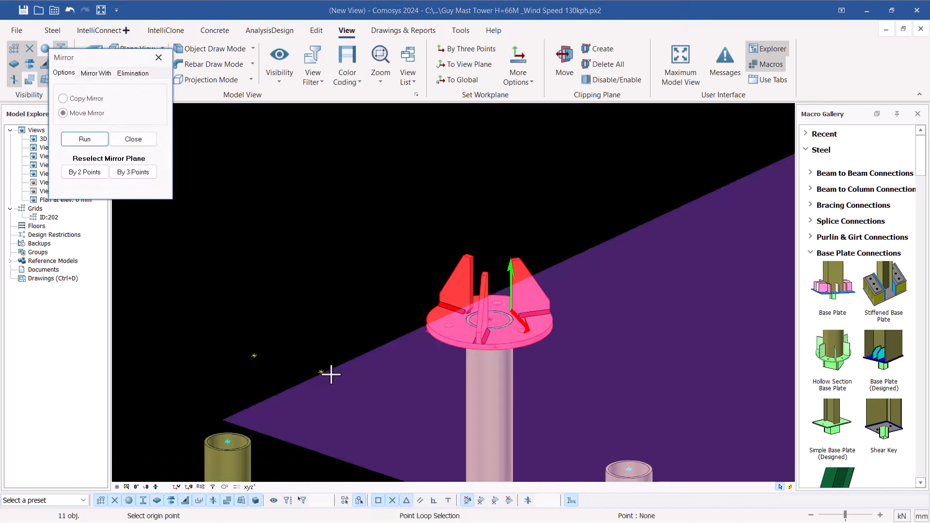
{"action": "scroll", "coordinate": [425, 279], "scroll_direction": "down", "scroll_amount": 5}
{"action": "scroll", "coordinate": [448, 277], "scroll_direction": "down", "scroll_amount": 3}
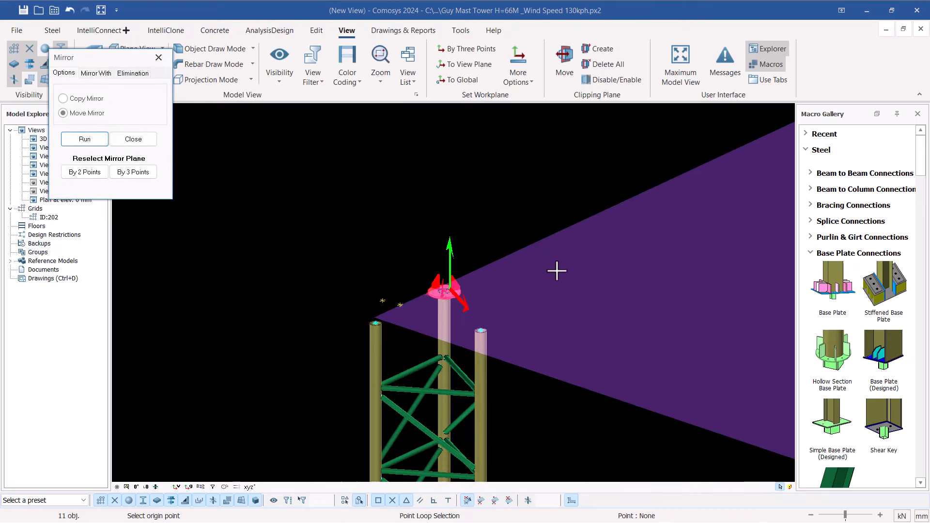
{"action": "scroll", "coordinate": [437, 298], "scroll_direction": "up", "scroll_amount": 5}
{"action": "scroll", "coordinate": [436, 296], "scroll_direction": "up", "scroll_amount": 3}
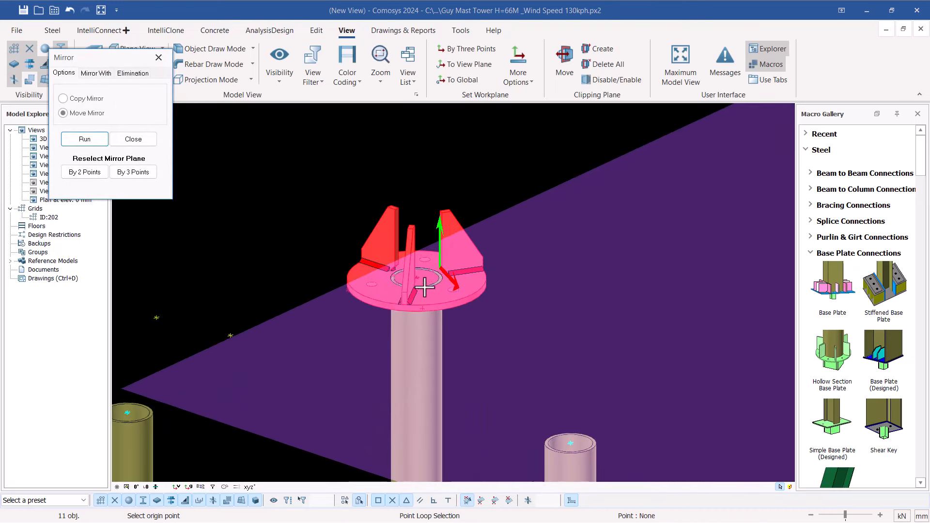
{"action": "left_click", "coordinate": [73, 139]}
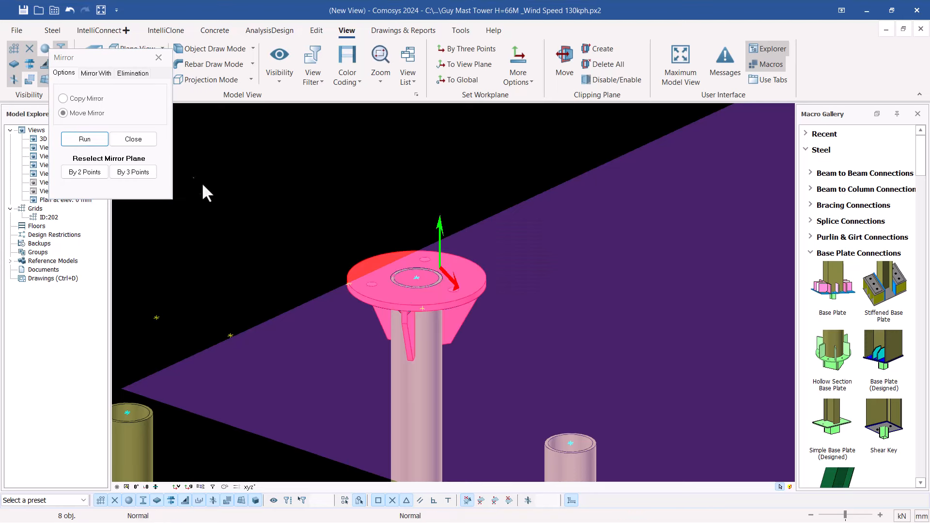
{"action": "left_click", "coordinate": [143, 143]}
Step: Examine the mirrored round plate, its holes, stiffeners and nearby reference points from several sides and distances
{"action": "scroll", "coordinate": [422, 277], "scroll_direction": "up", "scroll_amount": 2}
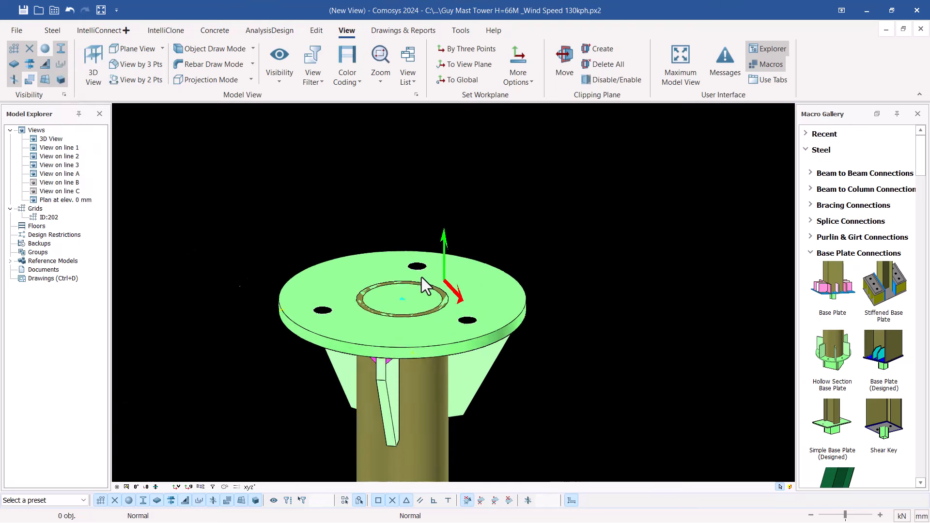
{"action": "scroll", "coordinate": [421, 277], "scroll_direction": "up", "scroll_amount": 2}
{"action": "scroll", "coordinate": [415, 317], "scroll_direction": "down", "scroll_amount": 3}
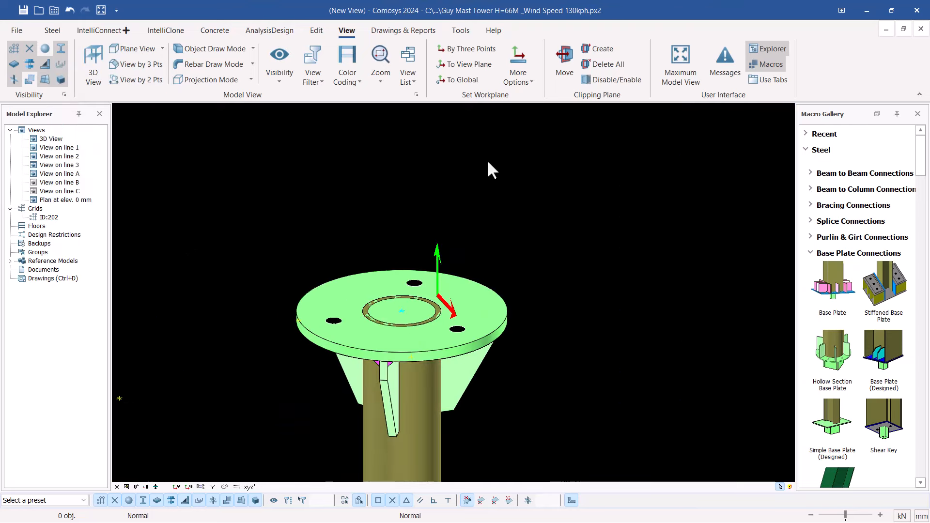
{"action": "left_click", "coordinate": [409, 315]}
{"action": "middle_click_drag", "start_coordinate": [411, 314], "coordinate": [366, 334]}
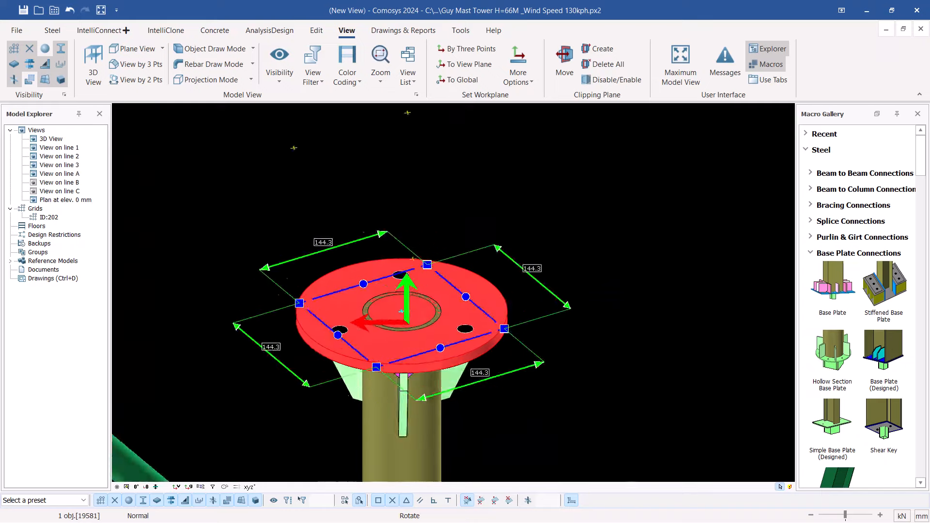
{"action": "scroll", "coordinate": [486, 251], "scroll_direction": "down", "scroll_amount": 3}
{"action": "left_click", "coordinate": [570, 229]}
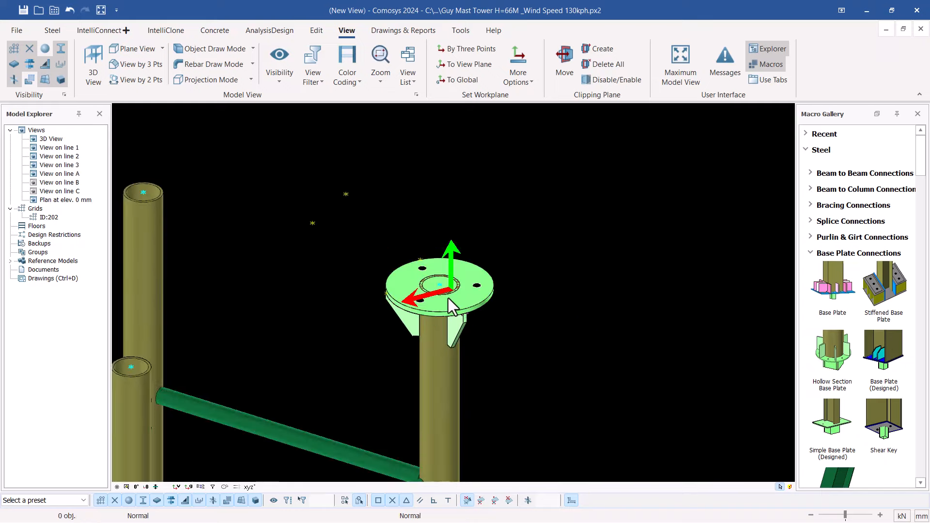
{"action": "scroll", "coordinate": [436, 296], "scroll_direction": "up", "scroll_amount": 4}
{"action": "scroll", "coordinate": [442, 259], "scroll_direction": "down", "scroll_amount": 8}
{"action": "scroll", "coordinate": [451, 277], "scroll_direction": "up", "scroll_amount": 3}
{"action": "scroll", "coordinate": [455, 286], "scroll_direction": "up", "scroll_amount": 2}
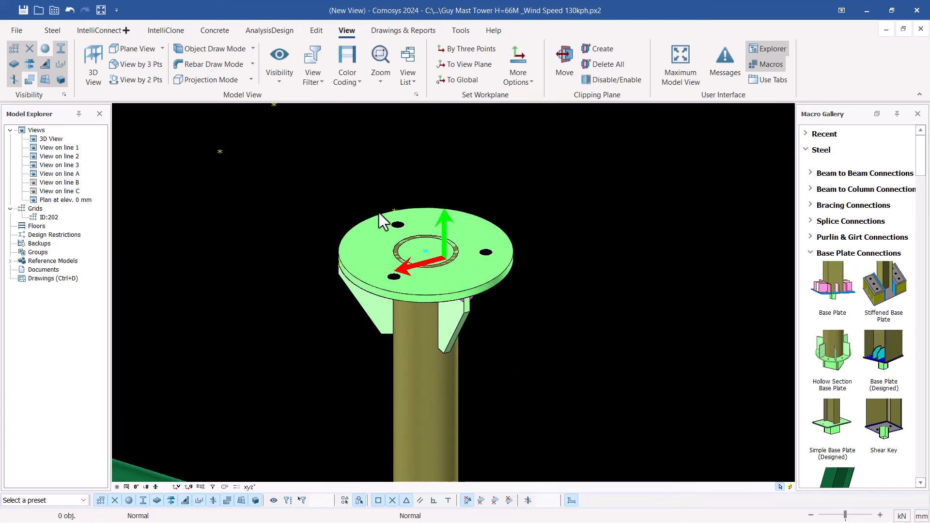
{"action": "scroll", "coordinate": [472, 216], "scroll_direction": "down", "scroll_amount": 5}
{"action": "scroll", "coordinate": [426, 209], "scroll_direction": "up", "scroll_amount": 4}
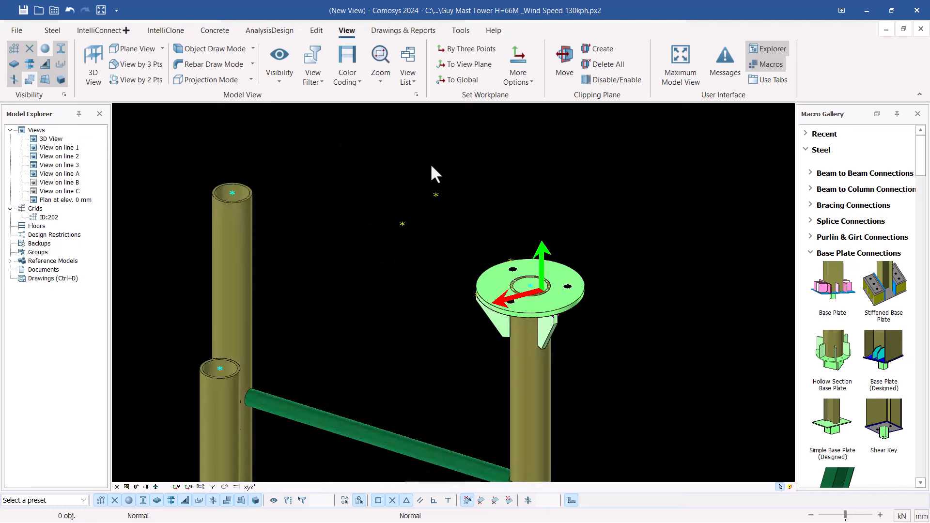
Step: Delete the two copied reference points floating beside the flanged leg end
{"action": "left_click_drag", "start_coordinate": [431, 166], "coordinate": [357, 251]}
{"action": "key", "text": "Delete"}
{"action": "left_click", "coordinate": [415, 306]}
Step: Set the workplane to global and select the mirrored plate, stiffeners and welds at the leg's upper end without the leg
{"action": "left_click_drag", "start_coordinate": [571, 214], "coordinate": [470, 348]}
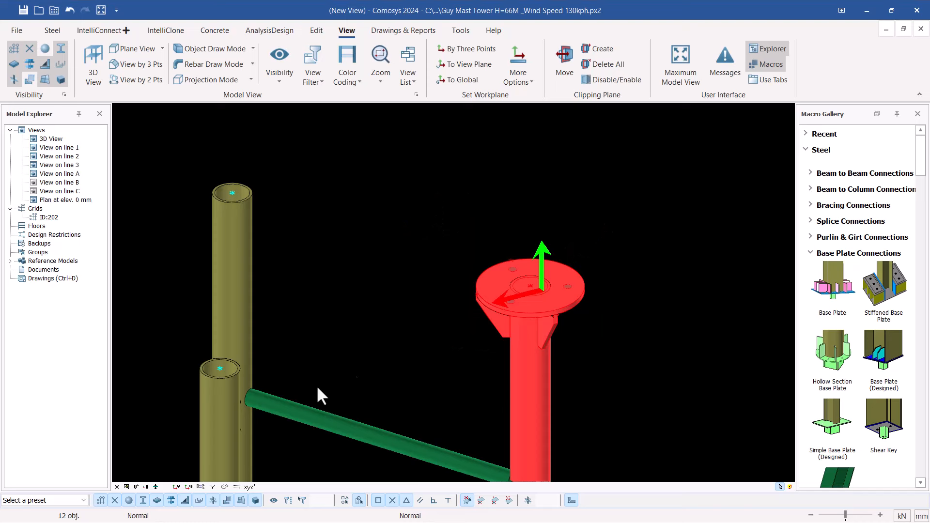
{"action": "left_click", "coordinate": [191, 487]}
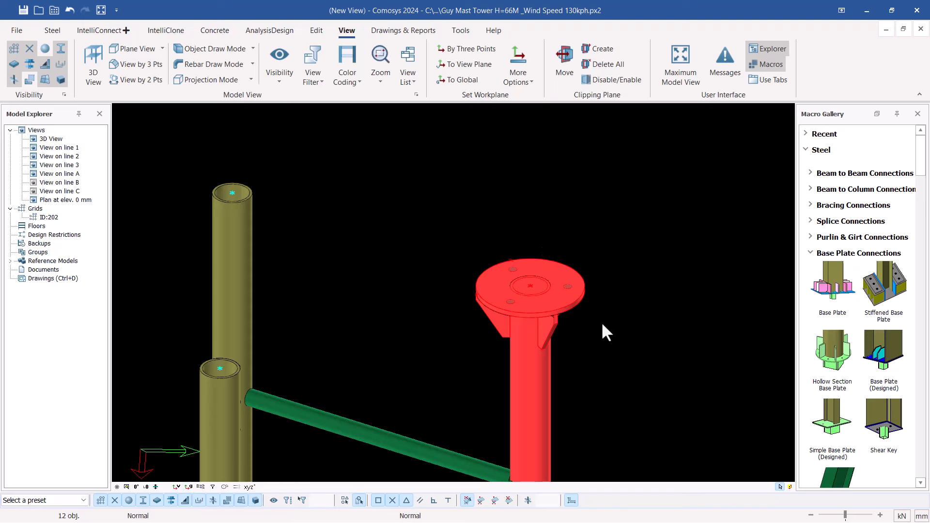
{"action": "left_click", "coordinate": [519, 402], "text": "ctrl"}
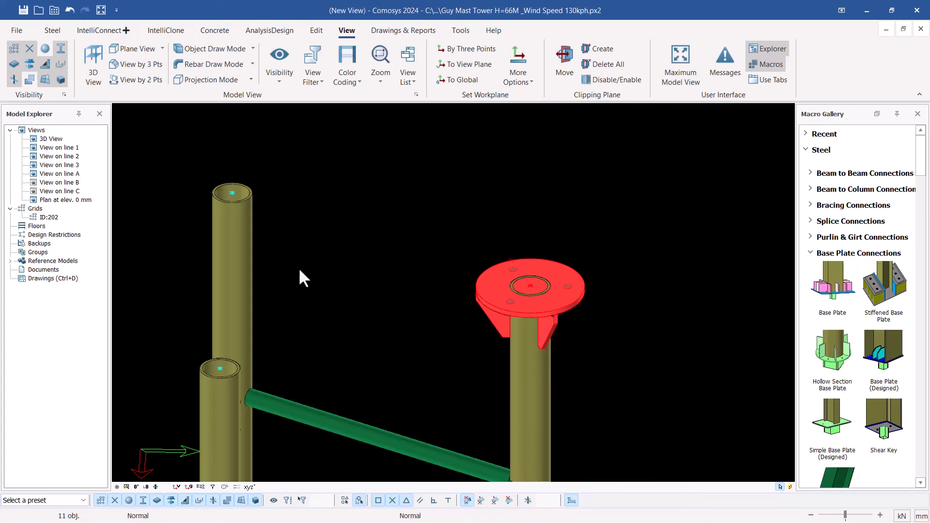
Step: Copy-rotate the selected flange assembly onto the other two legs with angle -120, Z offset 0 and copy count 2
{"action": "scroll", "coordinate": [397, 247], "scroll_direction": "down", "scroll_amount": 2}
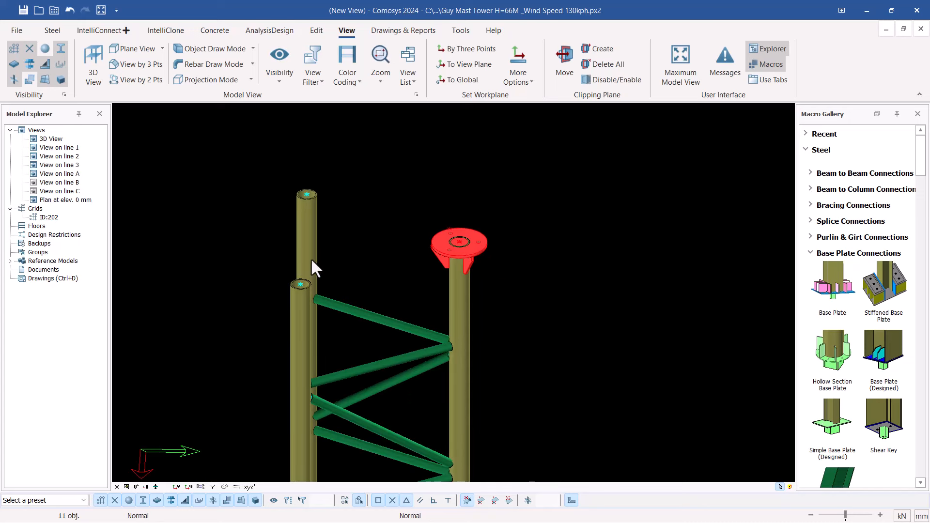
{"action": "right_click", "coordinate": [420, 156]}
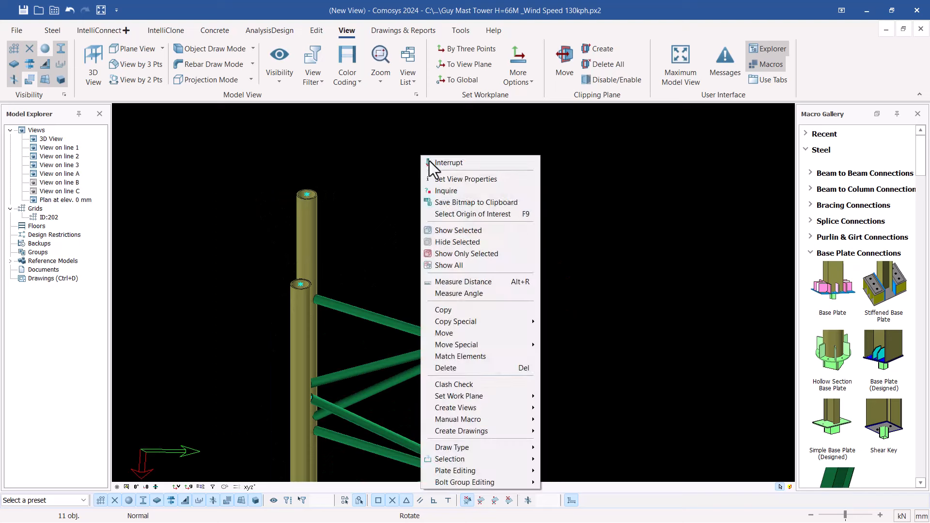
{"action": "mouse_move", "coordinate": [498, 318]}
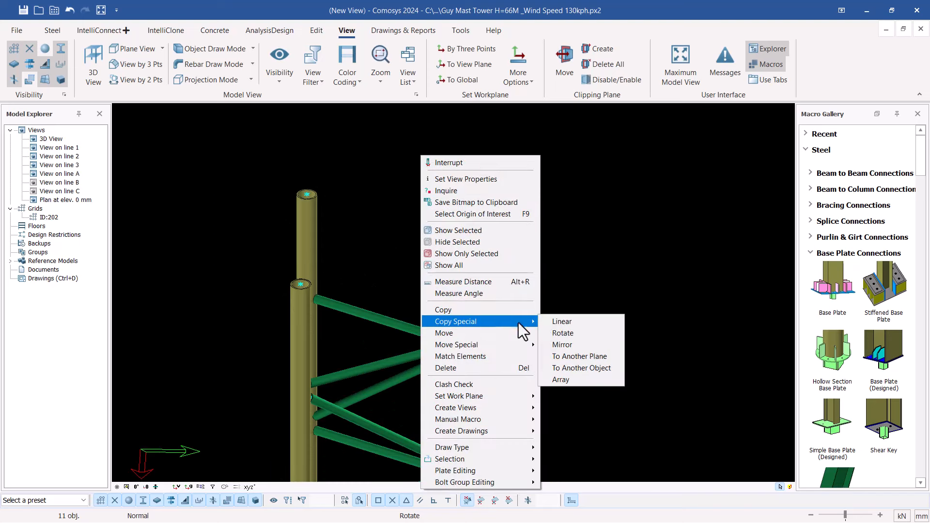
{"action": "left_click", "coordinate": [572, 333]}
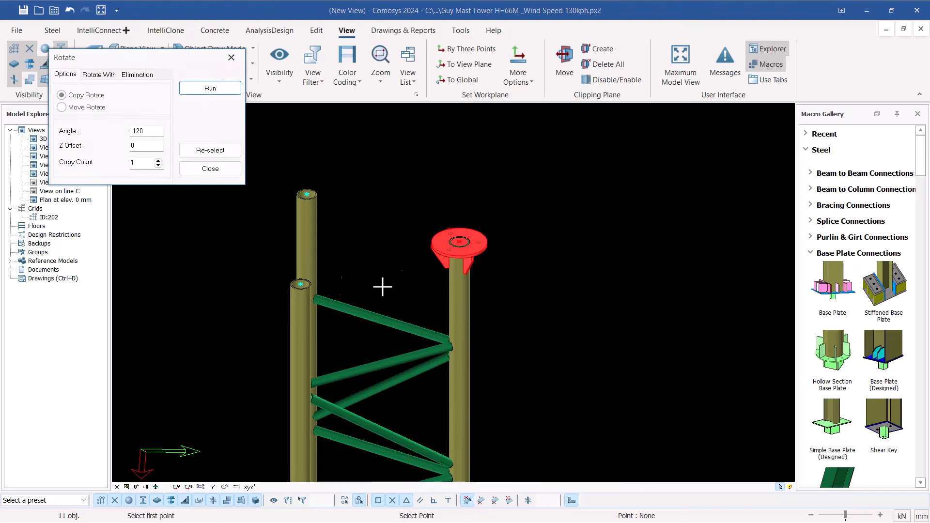
{"action": "scroll", "coordinate": [428, 344], "scroll_direction": "down", "scroll_amount": 5}
{"action": "scroll", "coordinate": [428, 344], "scroll_direction": "up", "scroll_amount": 10}
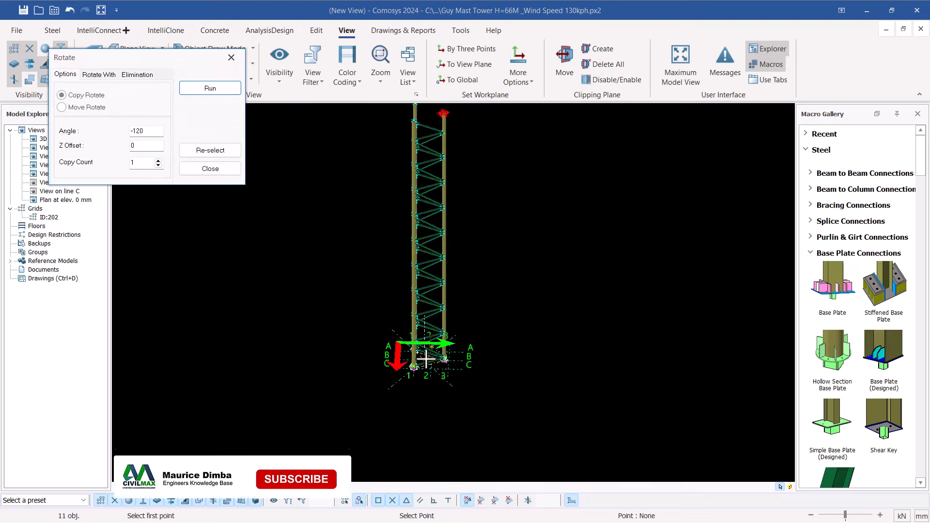
{"action": "scroll", "coordinate": [421, 396], "scroll_direction": "down", "scroll_amount": 8}
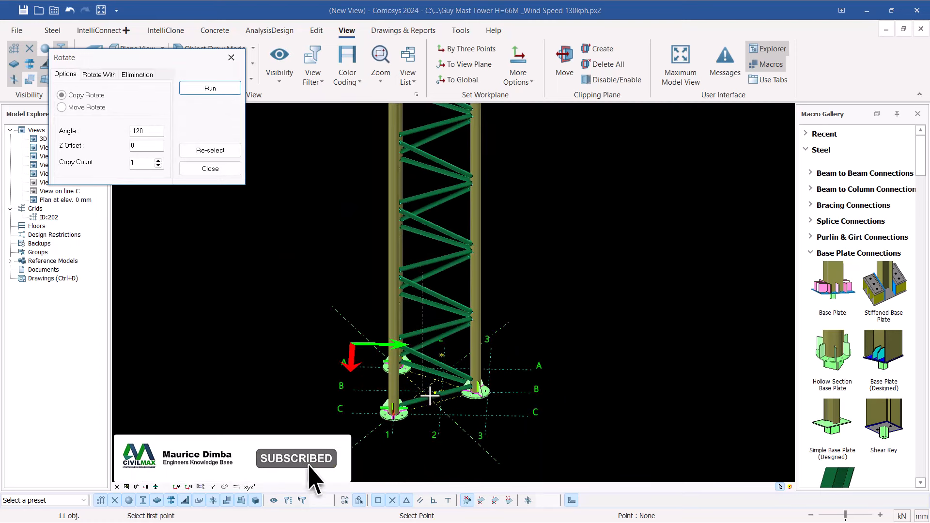
{"action": "scroll", "coordinate": [429, 156], "scroll_direction": "up", "scroll_amount": 6}
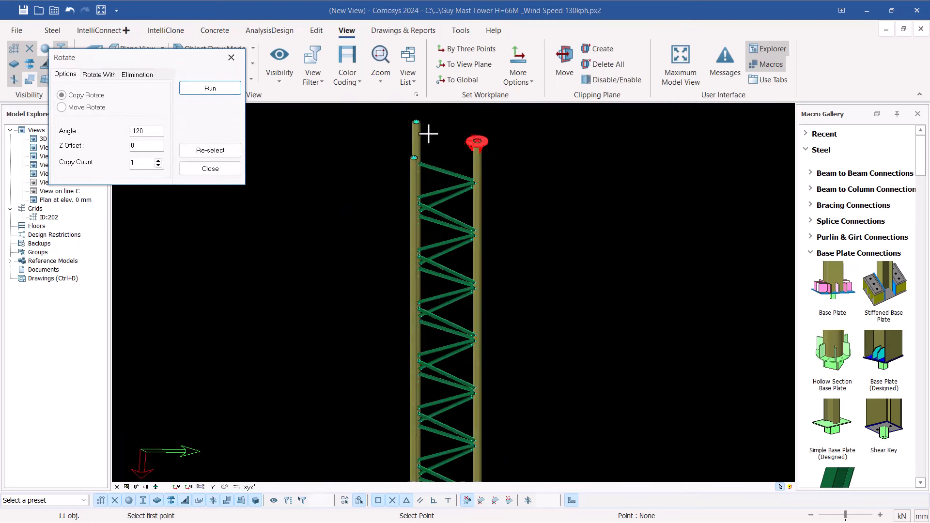
{"action": "left_click", "coordinate": [158, 165]}
{"action": "left_click", "coordinate": [218, 91]}
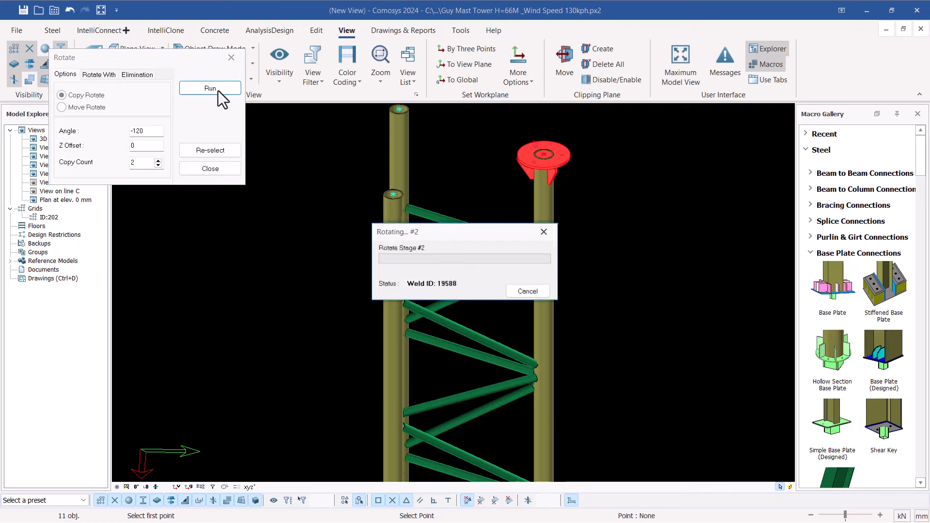
{"action": "left_click", "coordinate": [224, 170]}
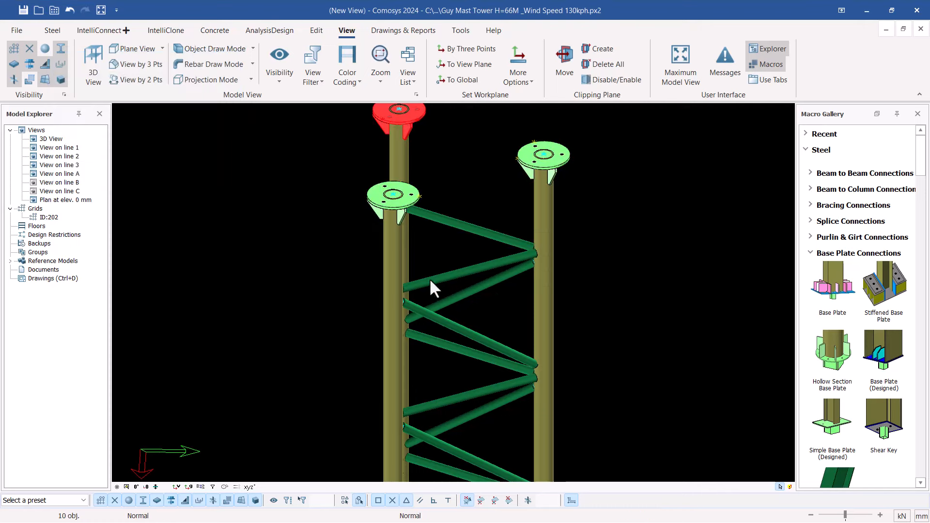
{"action": "scroll", "coordinate": [434, 278], "scroll_direction": "down", "scroll_amount": 5}
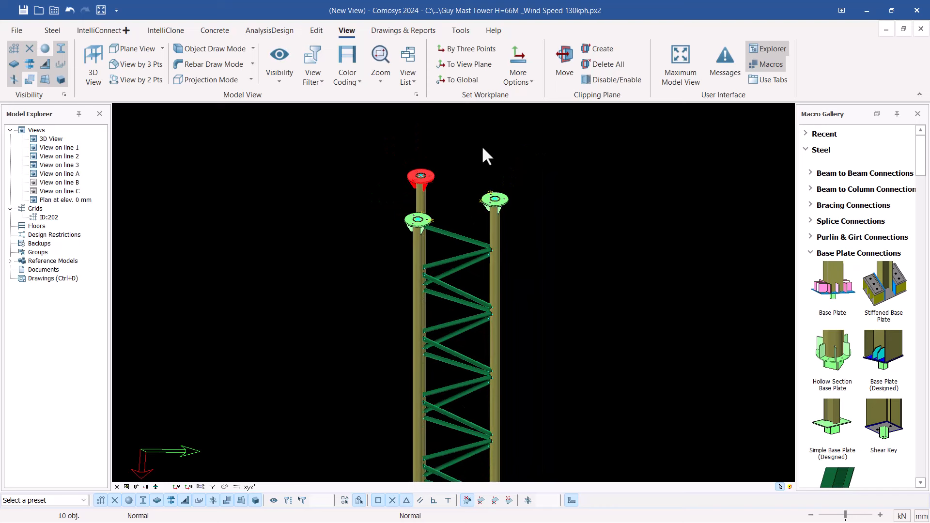
{"action": "key", "text": "Escape"}
Step: Select the whole tower section with its base plates and upper flanges, excluding the construction lines around its base
{"action": "scroll", "coordinate": [434, 176], "scroll_direction": "up", "scroll_amount": 5}
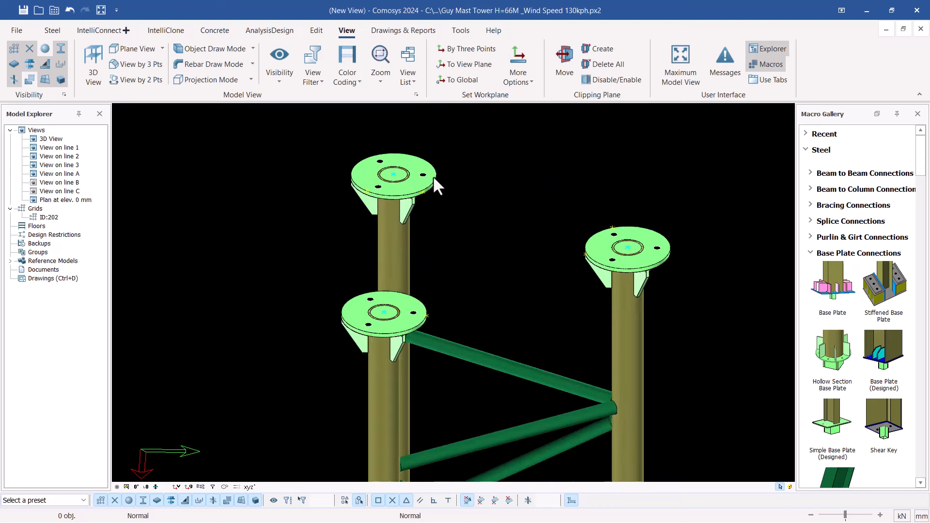
{"action": "middle_click_drag", "start_coordinate": [397, 215], "coordinate": [460, 218]}
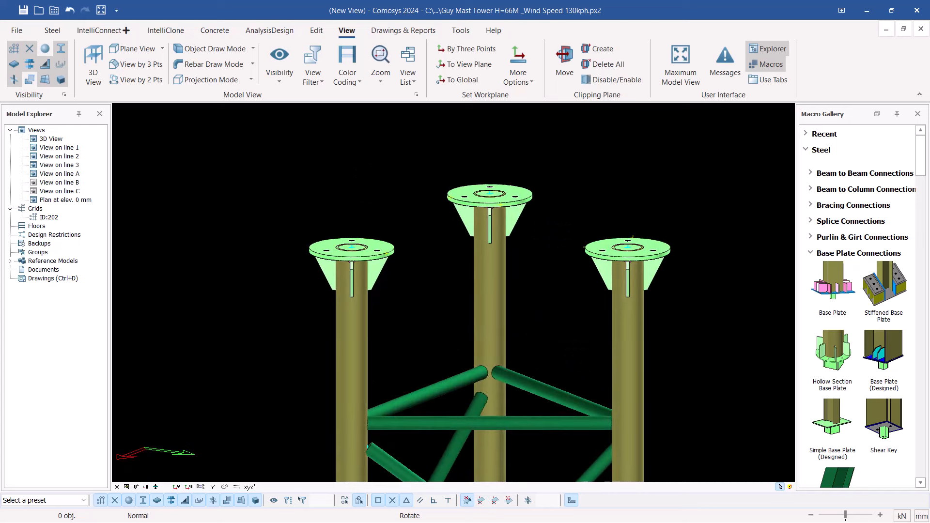
{"action": "scroll", "coordinate": [375, 193], "scroll_direction": "down", "scroll_amount": 8}
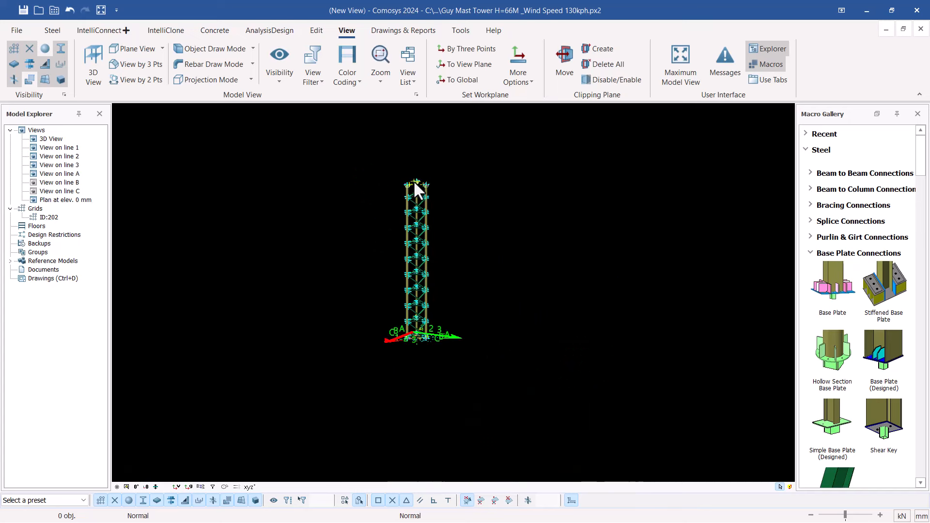
{"action": "middle_click_drag", "start_coordinate": [415, 189], "coordinate": [422, 186]}
{"action": "left_click_drag", "start_coordinate": [457, 145], "coordinate": [345, 362]}
{"action": "scroll", "coordinate": [401, 321], "scroll_direction": "up", "scroll_amount": 3}
{"action": "scroll", "coordinate": [417, 328], "scroll_direction": "up", "scroll_amount": 10}
{"action": "scroll", "coordinate": [308, 328], "scroll_direction": "down", "scroll_amount": 3}
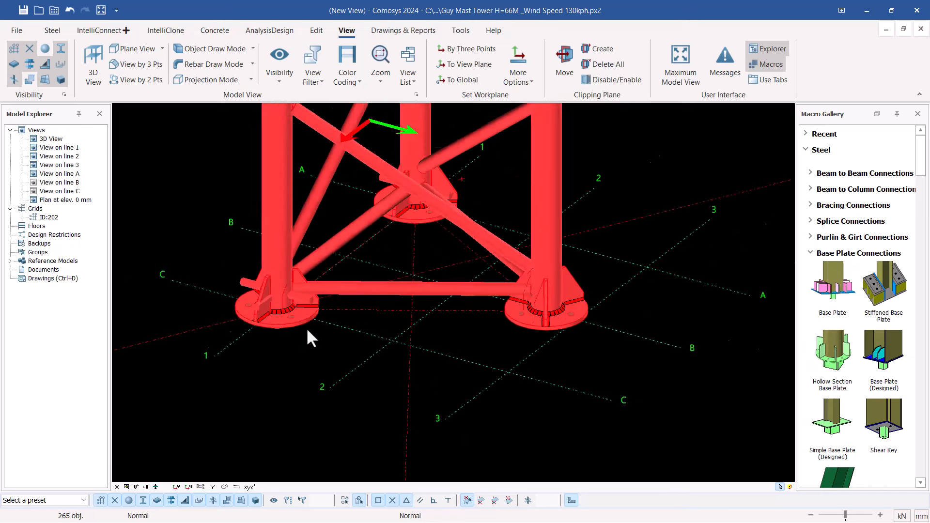
{"action": "left_click_drag", "start_coordinate": [633, 195], "coordinate": [576, 302], "text": "ctrl"}
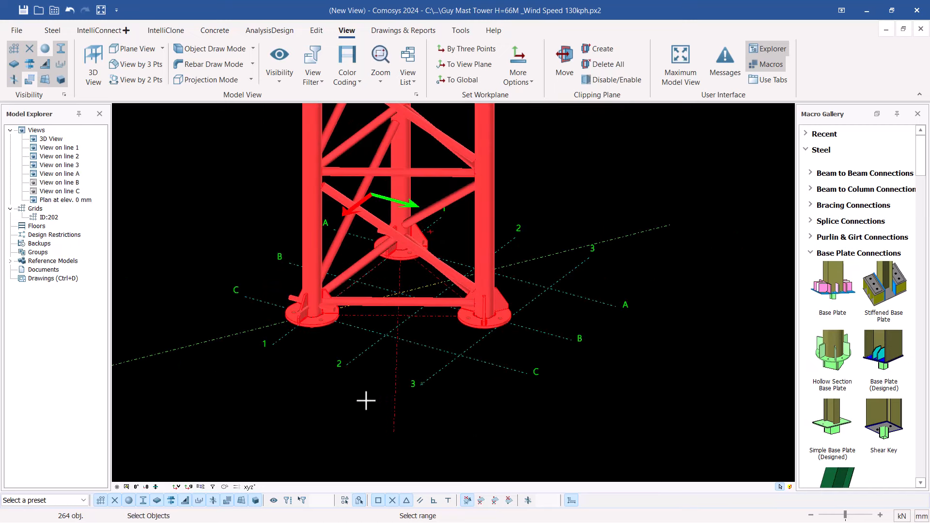
{"action": "scroll", "coordinate": [406, 312], "scroll_direction": "up", "scroll_amount": 3}
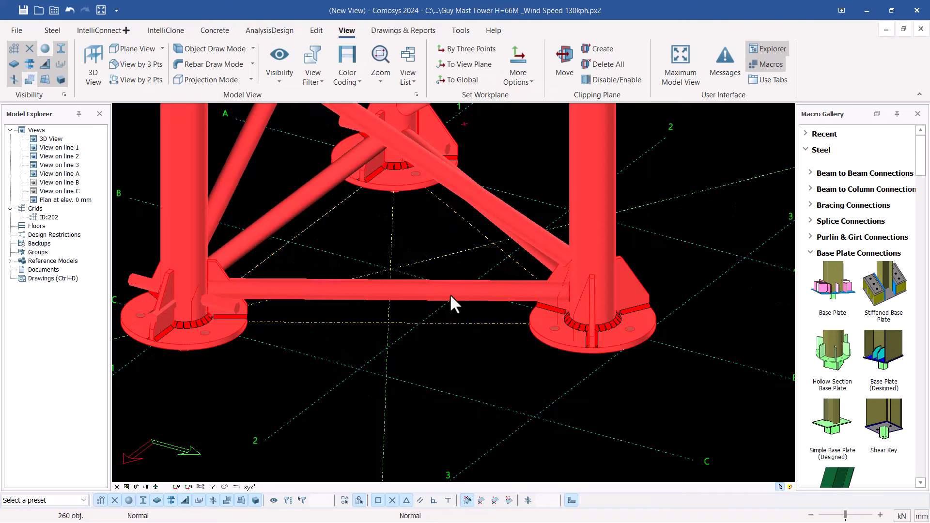
{"action": "scroll", "coordinate": [450, 294], "scroll_direction": "down", "scroll_amount": 10}
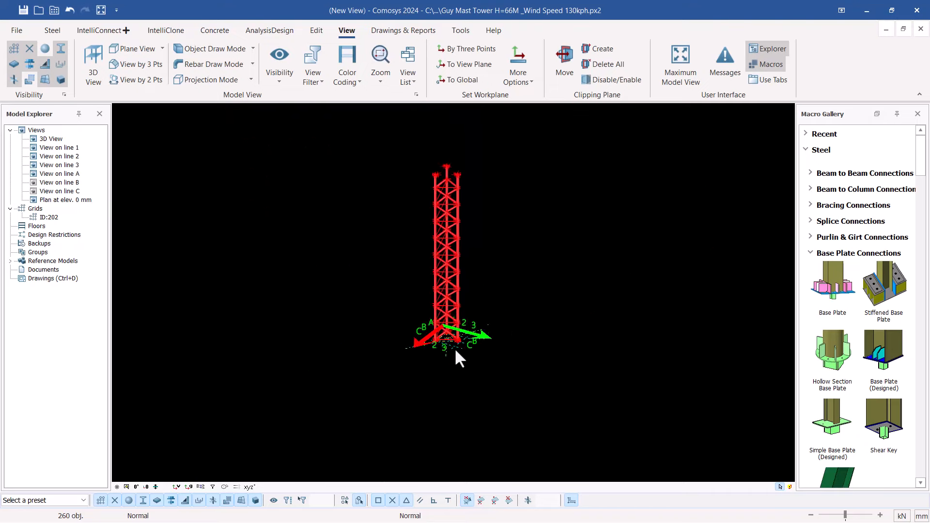
Step: Copy the selected tower section linearly along Z by 5500 mm with a count of 12 and end the copy command
{"action": "scroll", "coordinate": [469, 223], "scroll_direction": "up", "scroll_amount": 4}
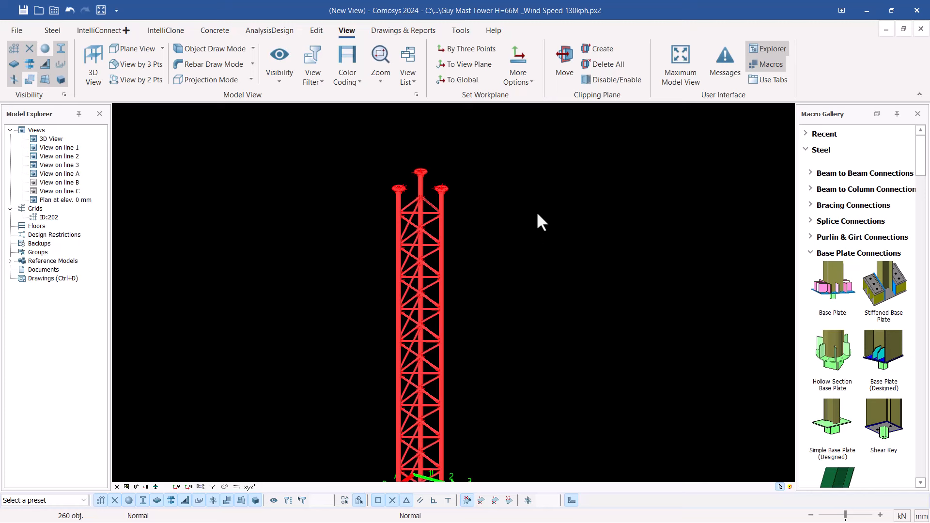
{"action": "right_click", "coordinate": [527, 194]}
{"action": "mouse_move", "coordinate": [601, 297]}
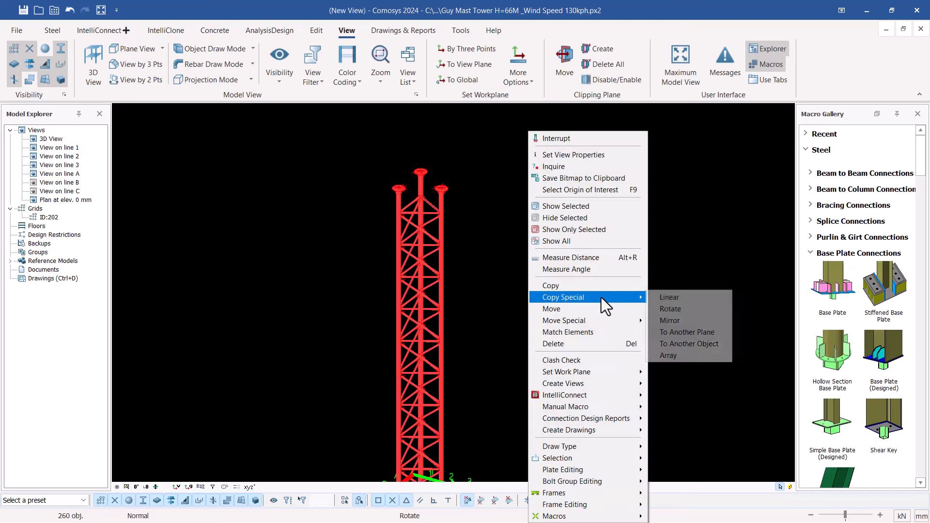
{"action": "left_click", "coordinate": [675, 298]}
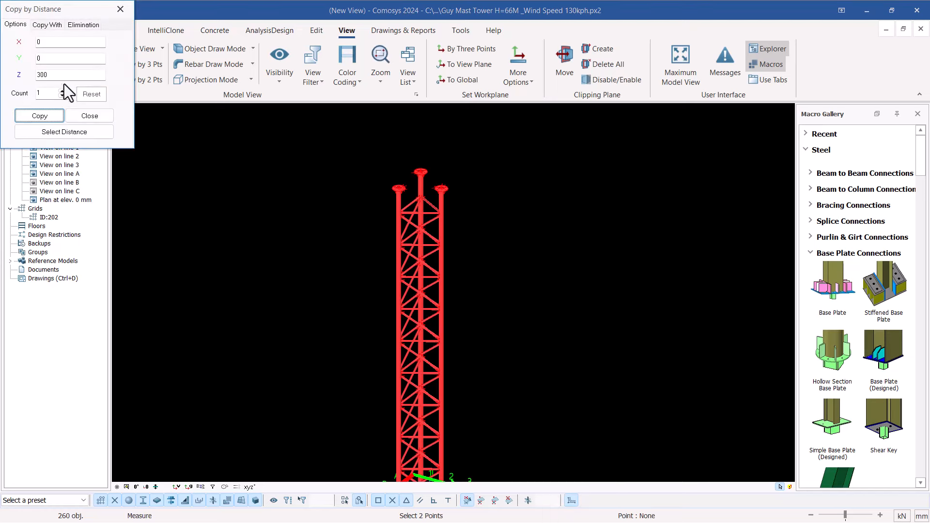
{"action": "left_click_drag", "start_coordinate": [59, 76], "coordinate": [28, 78]}
{"action": "type", "text": "5500"}
{"action": "left_click", "coordinate": [40, 116]}
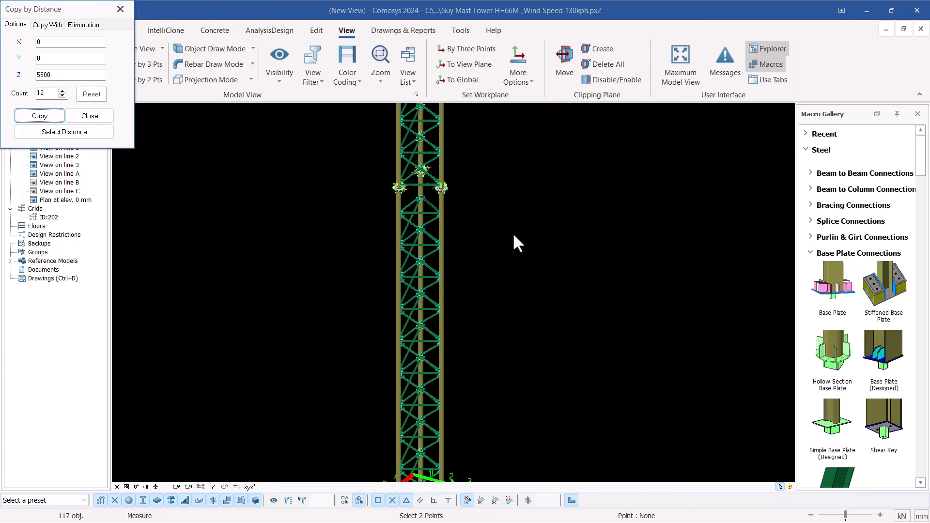
{"action": "scroll", "coordinate": [434, 188], "scroll_direction": "up", "scroll_amount": 5}
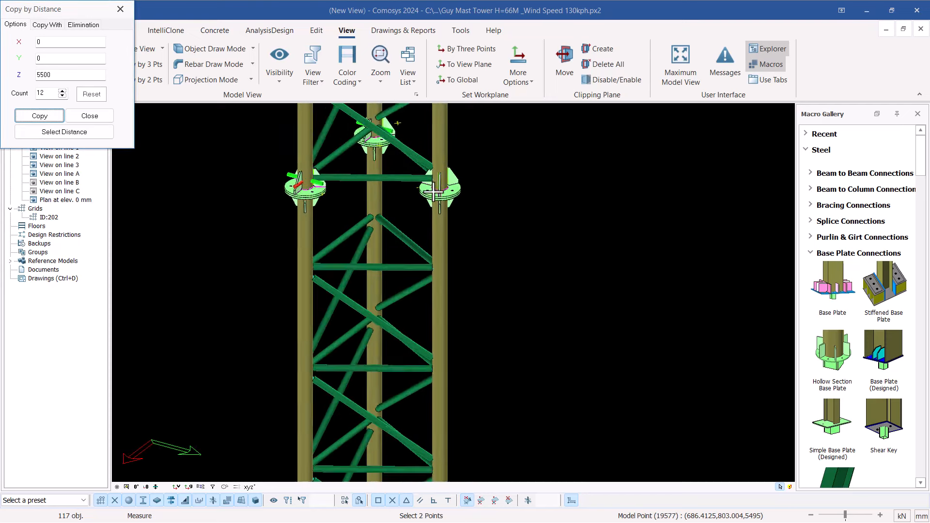
{"action": "scroll", "coordinate": [448, 199], "scroll_direction": "up", "scroll_amount": 6}
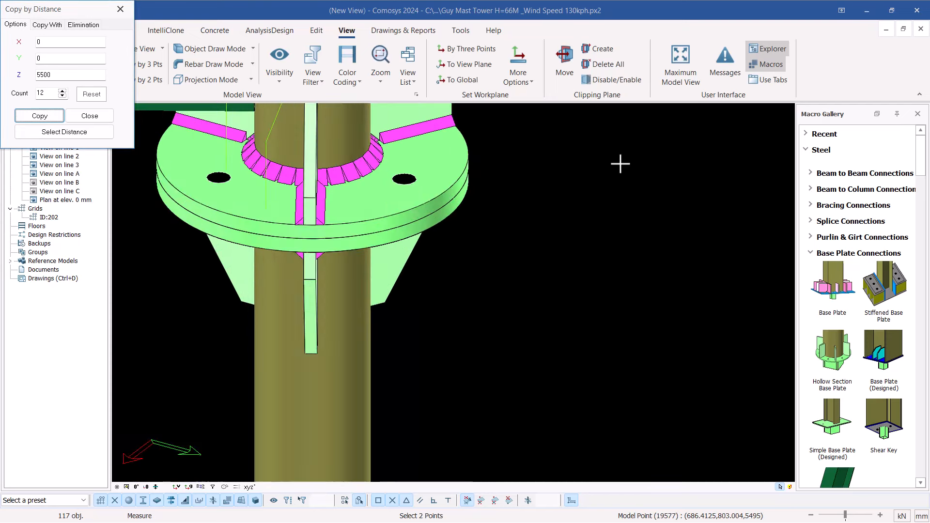
{"action": "right_click", "coordinate": [635, 170]}
{"action": "left_click", "coordinate": [654, 116]}
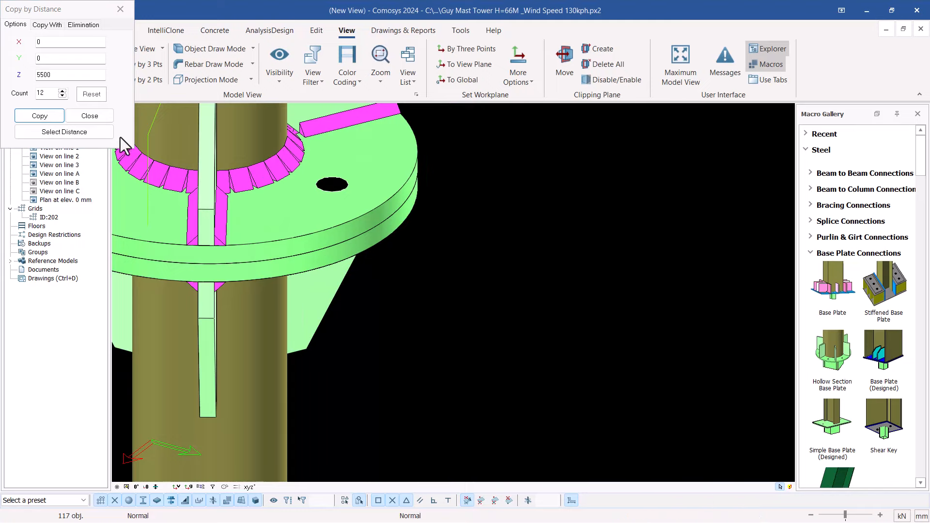
{"action": "left_click", "coordinate": [90, 118]}
Step: Examine the bolted flange splices between the first two stacked tower sections from several sides in 3D
{"action": "scroll", "coordinate": [499, 265], "scroll_direction": "down", "scroll_amount": 3}
{"action": "scroll", "coordinate": [445, 252], "scroll_direction": "up", "scroll_amount": 3}
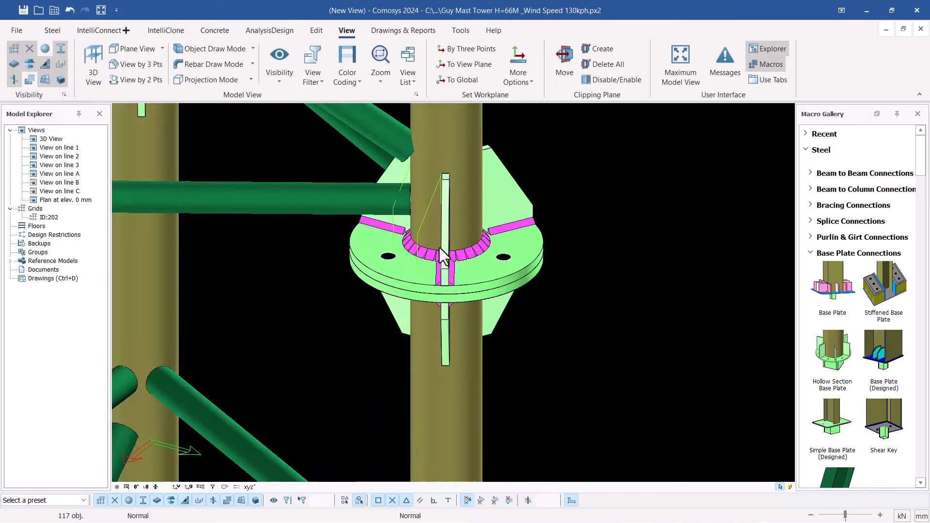
{"action": "left_click", "coordinate": [447, 249]}
{"action": "middle_click_drag", "start_coordinate": [447, 249], "coordinate": [472, 261]}
{"action": "scroll", "coordinate": [523, 275], "scroll_direction": "down", "scroll_amount": 9}
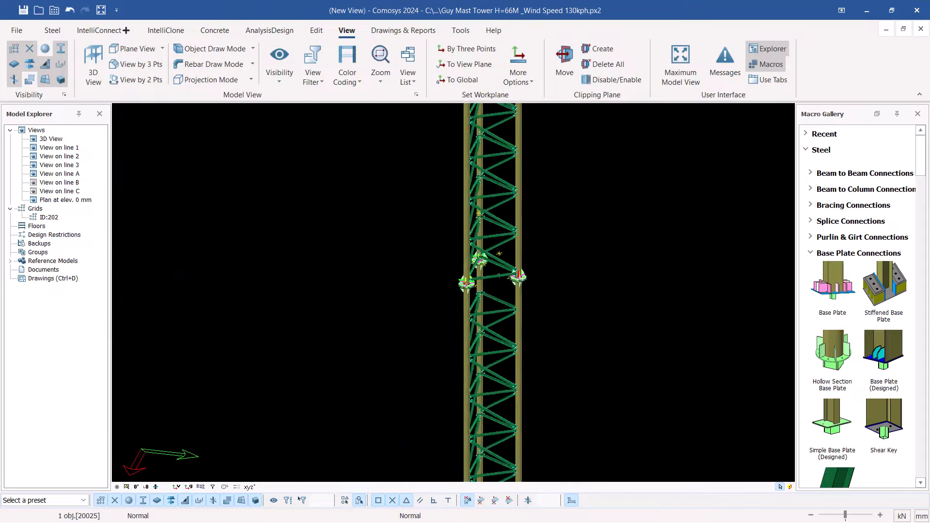
{"action": "middle_click_drag", "start_coordinate": [523, 275], "coordinate": [480, 286]}
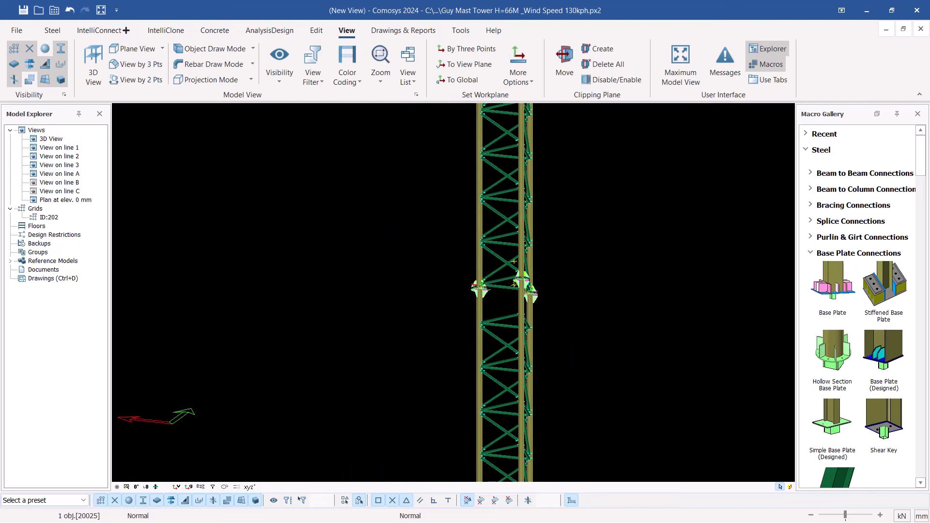
Step: Check the tower in the plan at elevation 0 mm and examine its base and first splice in the view on line 2
{"action": "double_click", "coordinate": [71, 199]}
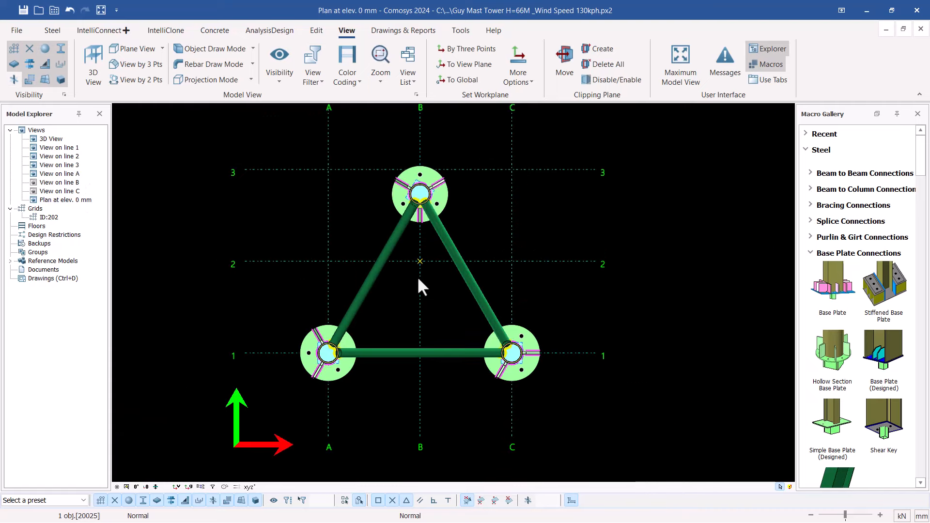
{"action": "scroll", "coordinate": [339, 234], "scroll_direction": "up", "scroll_amount": 1}
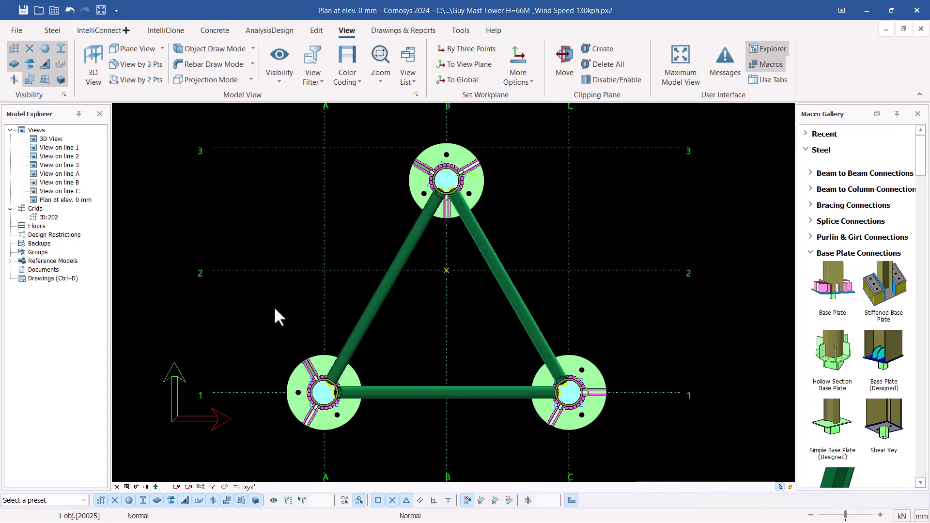
{"action": "double_click", "coordinate": [68, 157]}
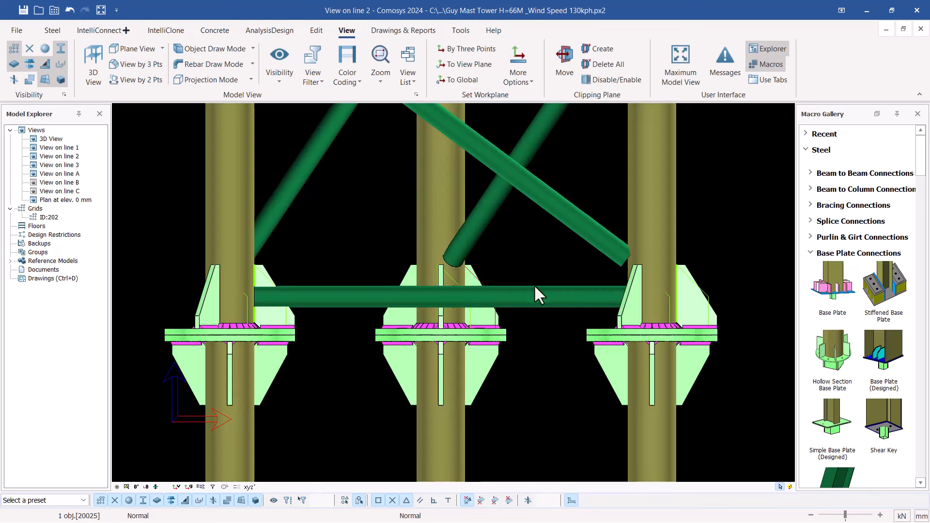
{"action": "scroll", "coordinate": [533, 284], "scroll_direction": "down", "scroll_amount": 7}
{"action": "scroll", "coordinate": [441, 243], "scroll_direction": "down", "scroll_amount": 3}
{"action": "scroll", "coordinate": [452, 339], "scroll_direction": "up", "scroll_amount": 10}
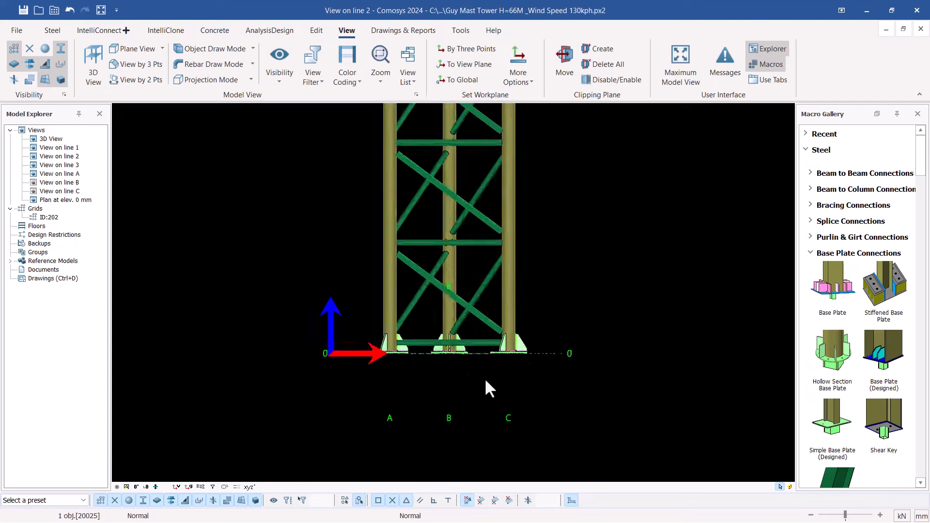
{"action": "scroll", "coordinate": [453, 332], "scroll_direction": "down", "scroll_amount": 10}
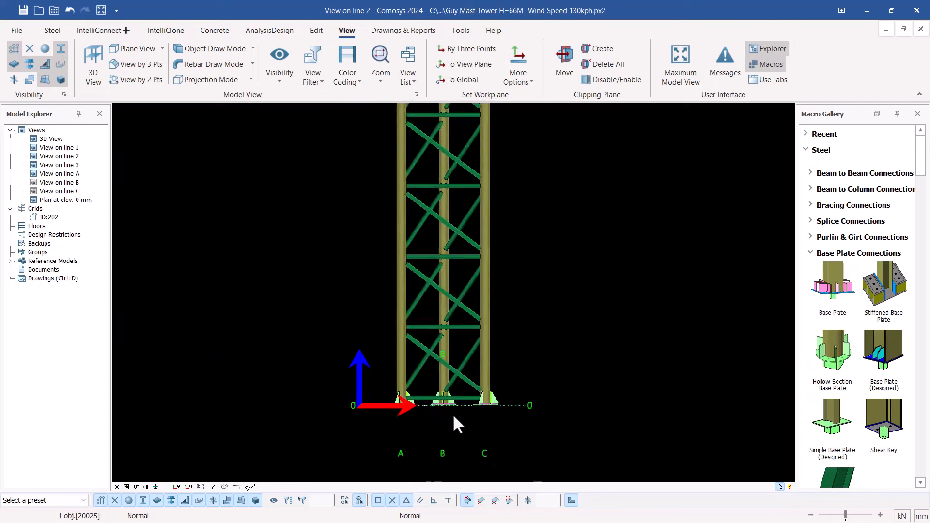
{"action": "scroll", "coordinate": [456, 148], "scroll_direction": "up", "scroll_amount": 10}
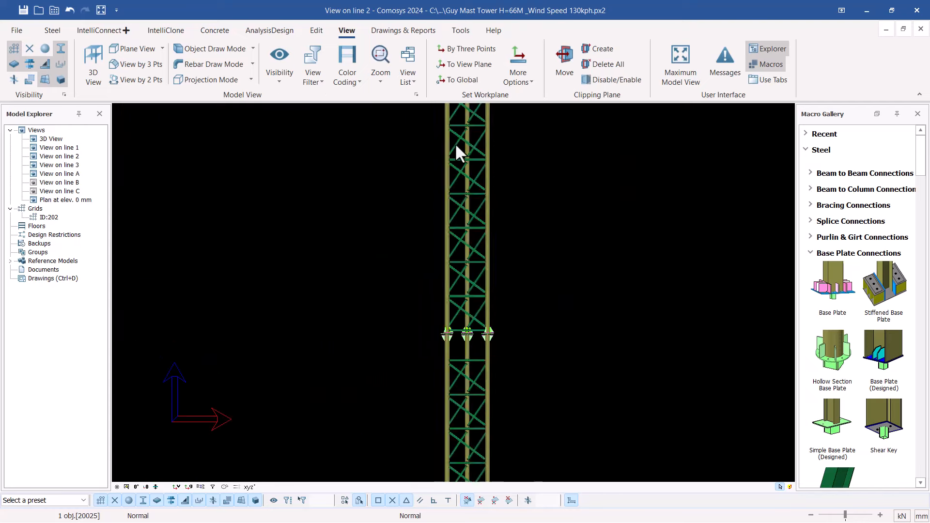
{"action": "middle_click_drag", "start_coordinate": [456, 148], "coordinate": [458, 373]}
{"action": "middle_click_drag", "start_coordinate": [465, 178], "coordinate": [468, 341]}
{"action": "scroll", "coordinate": [468, 342], "scroll_direction": "up", "scroll_amount": 10}
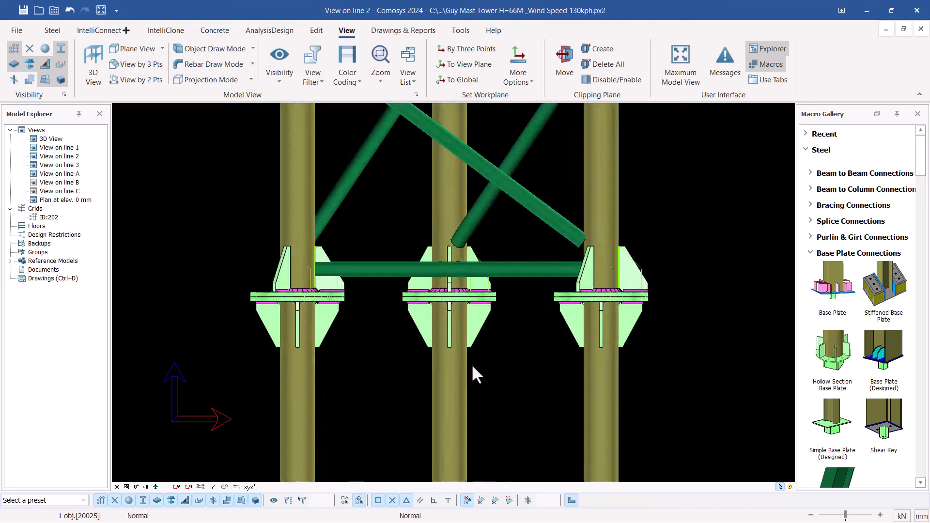
Step: Examine the bracing and splices of the stacked sections from the first splice up to the mast's upper end
{"action": "middle_click_drag", "start_coordinate": [486, 180], "coordinate": [492, 368]}
{"action": "scroll", "coordinate": [486, 227], "scroll_direction": "down", "scroll_amount": 3}
{"action": "middle_click_drag", "start_coordinate": [484, 221], "coordinate": [474, 479]}
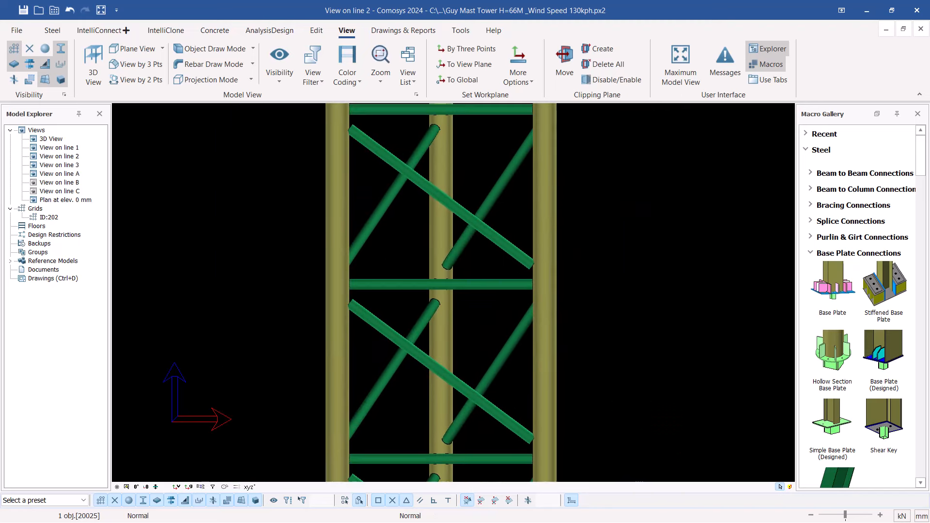
{"action": "middle_click_drag", "start_coordinate": [467, 186], "coordinate": [471, 457]}
{"action": "middle_click_drag", "start_coordinate": [471, 239], "coordinate": [475, 455]}
{"action": "middle_click_drag", "start_coordinate": [489, 221], "coordinate": [496, 419]}
{"action": "middle_click_drag", "start_coordinate": [524, 225], "coordinate": [512, 381]}
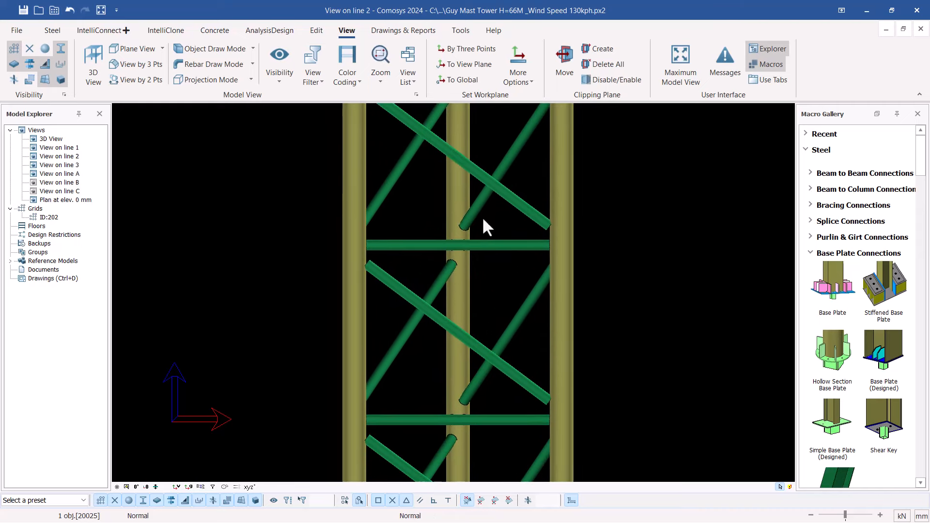
{"action": "middle_click_drag", "start_coordinate": [483, 220], "coordinate": [481, 328]}
{"action": "middle_click_drag", "start_coordinate": [484, 203], "coordinate": [480, 293]}
{"action": "scroll", "coordinate": [480, 294], "scroll_direction": "down", "scroll_amount": 1}
{"action": "middle_click_drag", "start_coordinate": [485, 184], "coordinate": [481, 280]}
{"action": "middle_click_drag", "start_coordinate": [466, 208], "coordinate": [467, 318]}
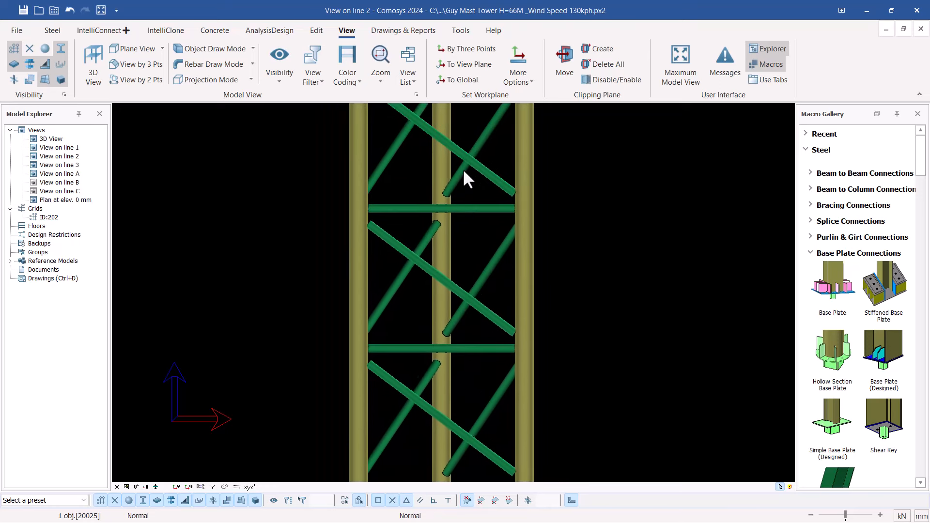
{"action": "middle_click_drag", "start_coordinate": [465, 168], "coordinate": [462, 339]}
{"action": "scroll", "coordinate": [458, 338], "scroll_direction": "down", "scroll_amount": 10}
{"action": "scroll", "coordinate": [460, 339], "scroll_direction": "down", "scroll_amount": 5}
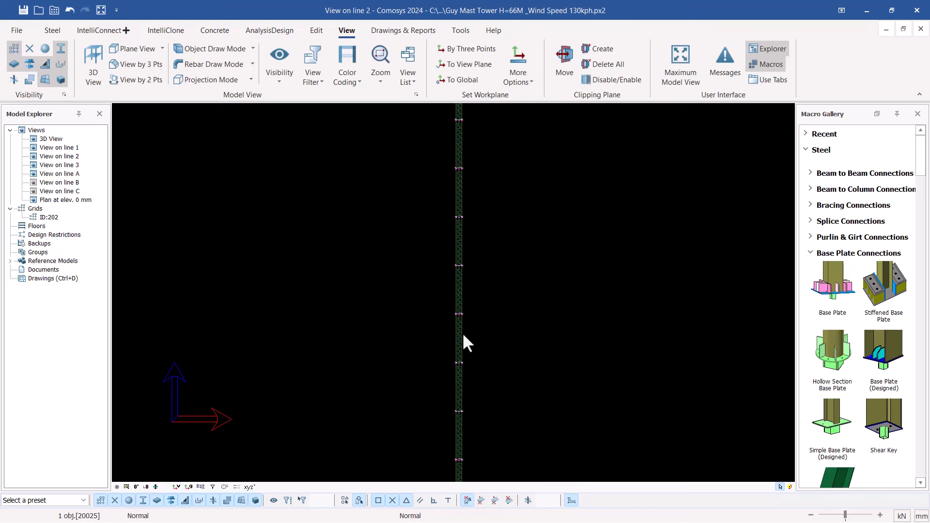
{"action": "middle_click_drag", "start_coordinate": [474, 201], "coordinate": [463, 354]}
{"action": "scroll", "coordinate": [460, 169], "scroll_direction": "up", "scroll_amount": 15}
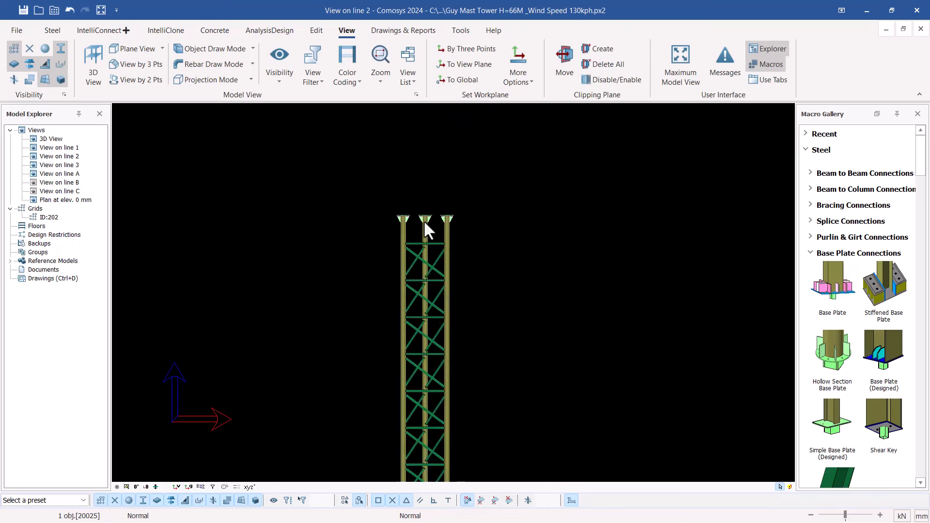
Step: Review the full mast elevation from its upper flanges back down to the base plates
{"action": "scroll", "coordinate": [426, 247], "scroll_direction": "down", "scroll_amount": 10}
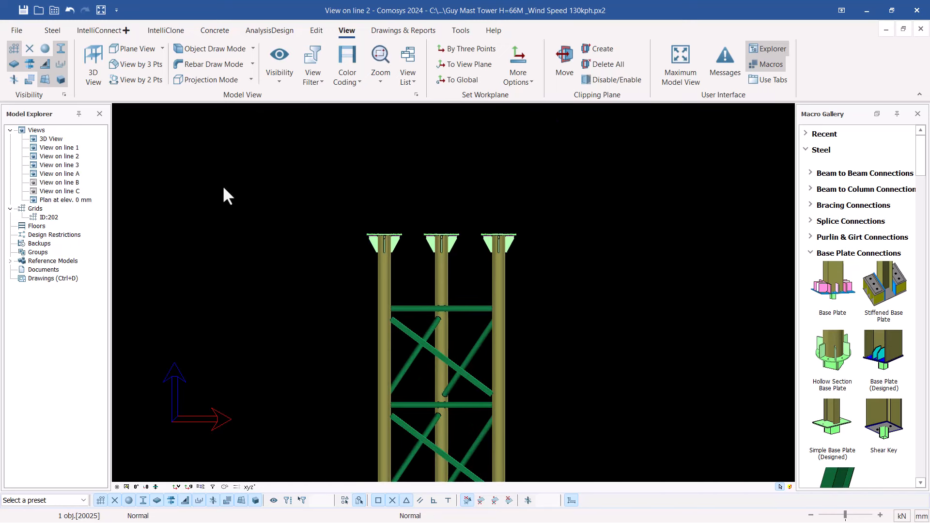
{"action": "scroll", "coordinate": [326, 175], "scroll_direction": "down", "scroll_amount": 10}
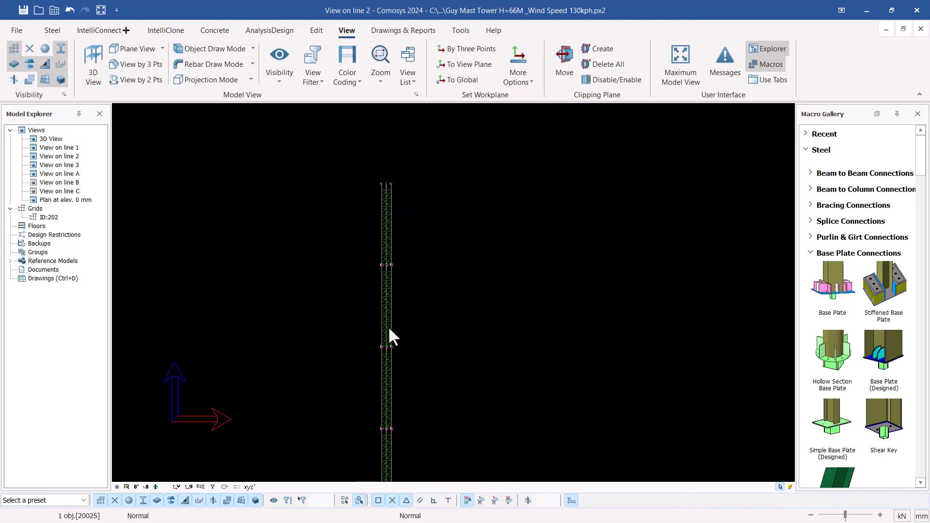
{"action": "scroll", "coordinate": [383, 347], "scroll_direction": "up", "scroll_amount": 3}
{"action": "scroll", "coordinate": [421, 232], "scroll_direction": "down", "scroll_amount": 6}
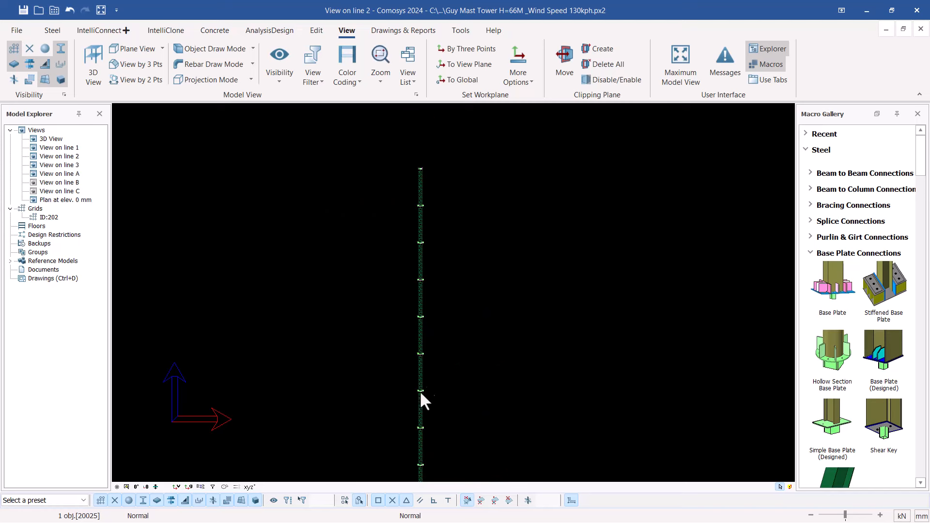
{"action": "scroll", "coordinate": [420, 395], "scroll_direction": "up", "scroll_amount": 6}
{"action": "scroll", "coordinate": [440, 232], "scroll_direction": "down", "scroll_amount": 6}
{"action": "scroll", "coordinate": [432, 399], "scroll_direction": "up", "scroll_amount": 3}
{"action": "middle_click_drag", "start_coordinate": [431, 399], "coordinate": [430, 422]}
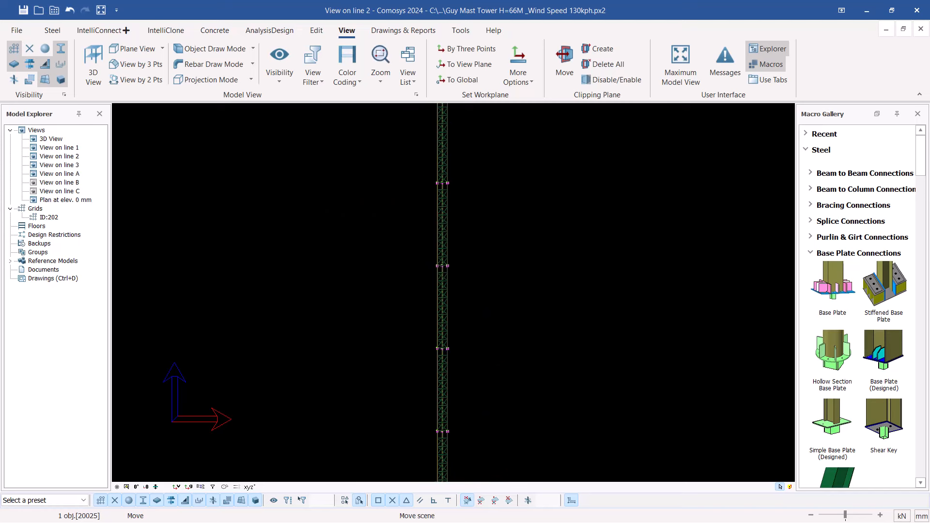
{"action": "scroll", "coordinate": [417, 401], "scroll_direction": "up", "scroll_amount": 8}
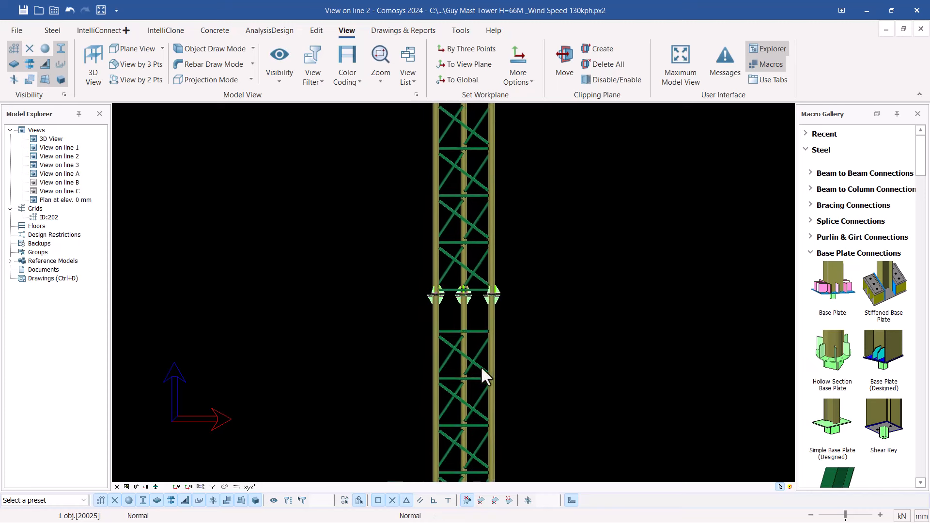
{"action": "scroll", "coordinate": [482, 375], "scroll_direction": "up", "scroll_amount": 3}
{"action": "scroll", "coordinate": [467, 361], "scroll_direction": "down", "scroll_amount": 3}
{"action": "middle_click_drag", "start_coordinate": [473, 378], "coordinate": [457, 382]}
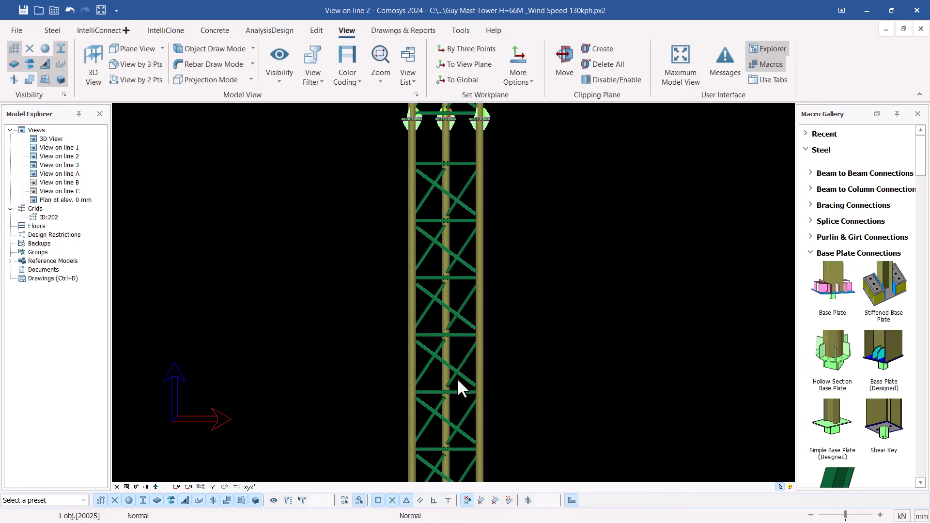
{"action": "scroll", "coordinate": [463, 328], "scroll_direction": "down", "scroll_amount": 3}
{"action": "scroll", "coordinate": [451, 397], "scroll_direction": "up", "scroll_amount": 2}
{"action": "middle_click_drag", "start_coordinate": [465, 476], "coordinate": [466, 295]}
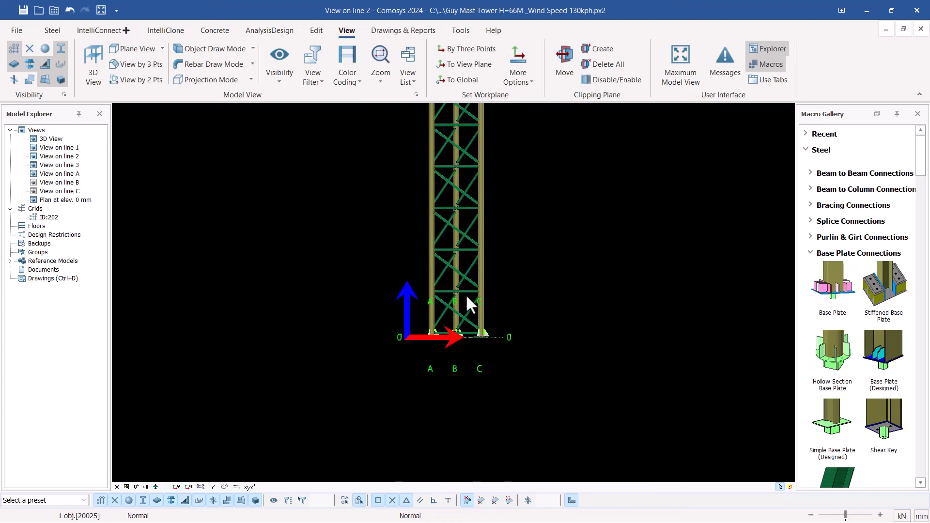
{"action": "scroll", "coordinate": [468, 296], "scroll_direction": "up", "scroll_amount": 5}
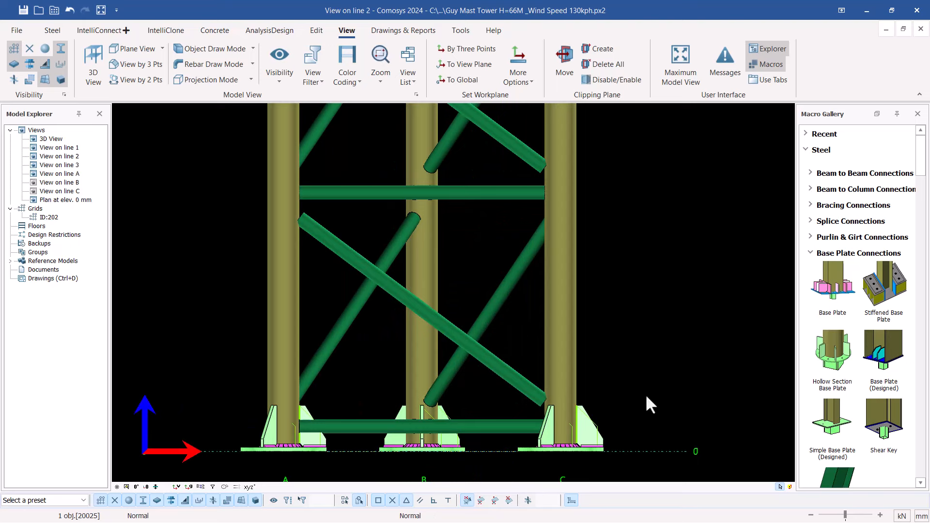